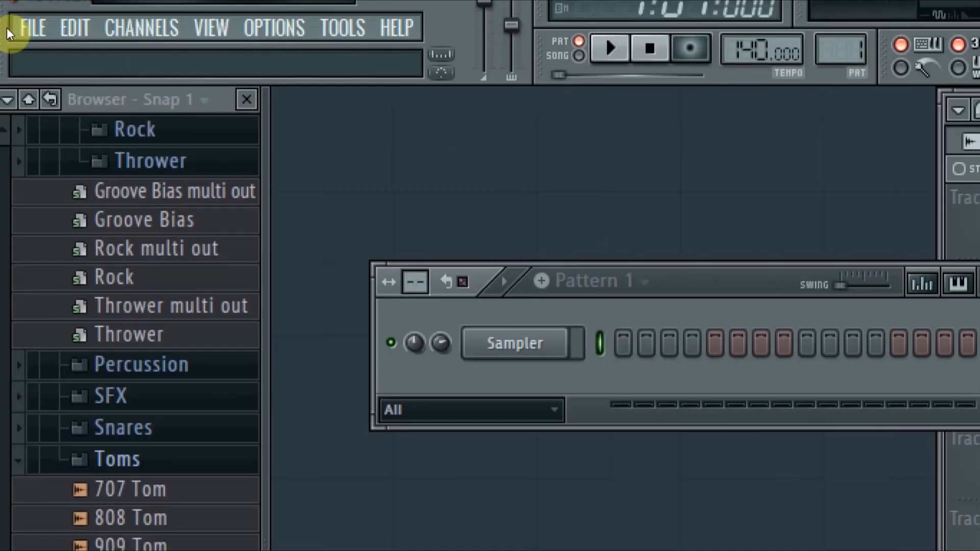
Create a new project from the Basic template in the Minimal group
click(17, 26)
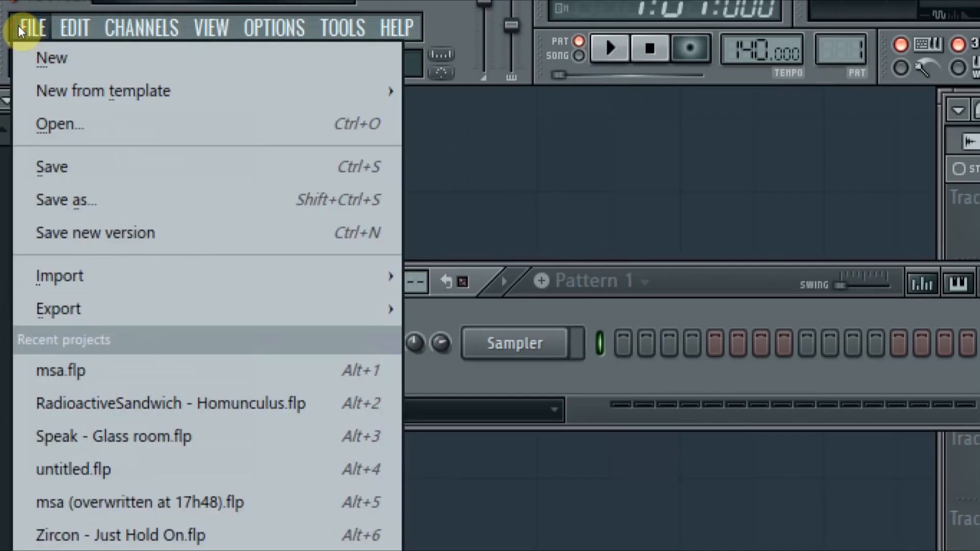
mouse_move(31, 87)
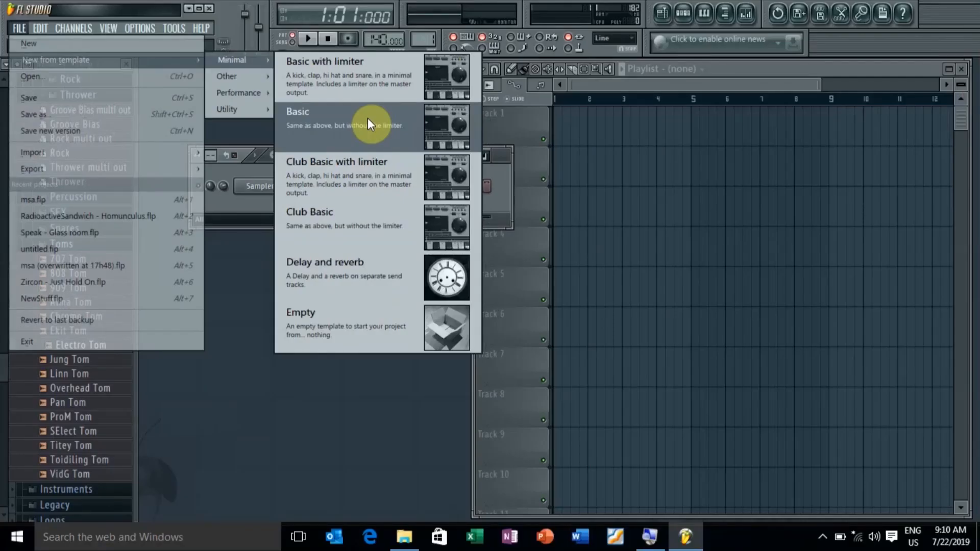
click(367, 118)
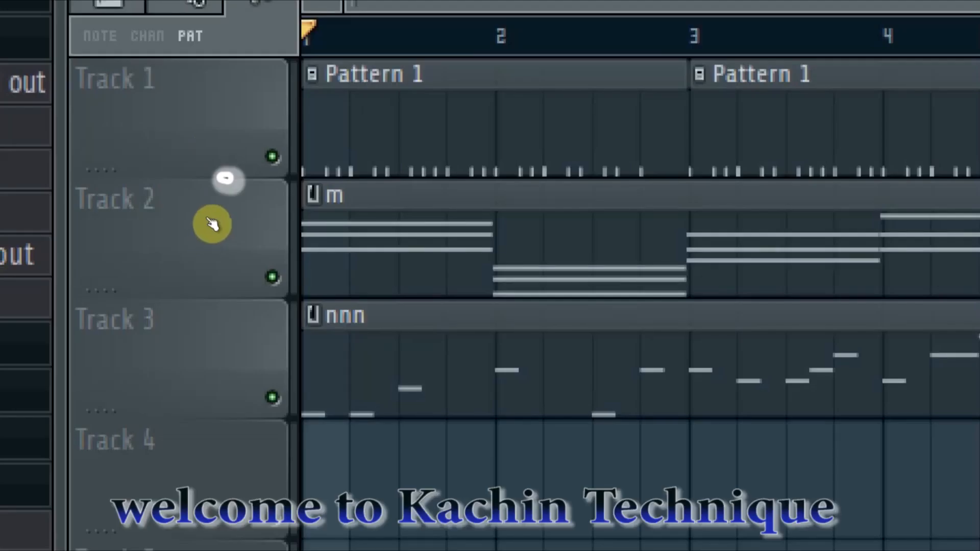
Mute playlist tracks 3, 2 and 1, and turn all three tracks back on
click(272, 397)
click(272, 277)
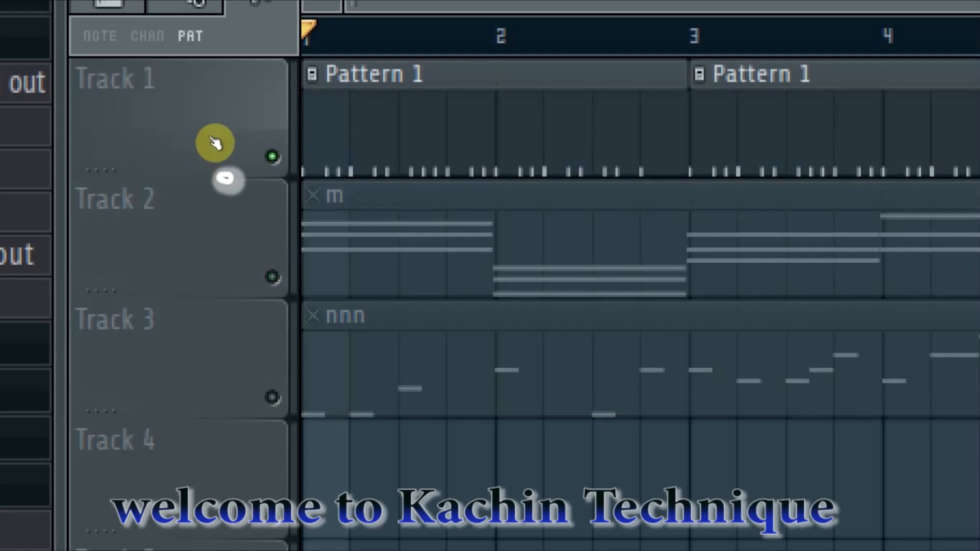
click(272, 156)
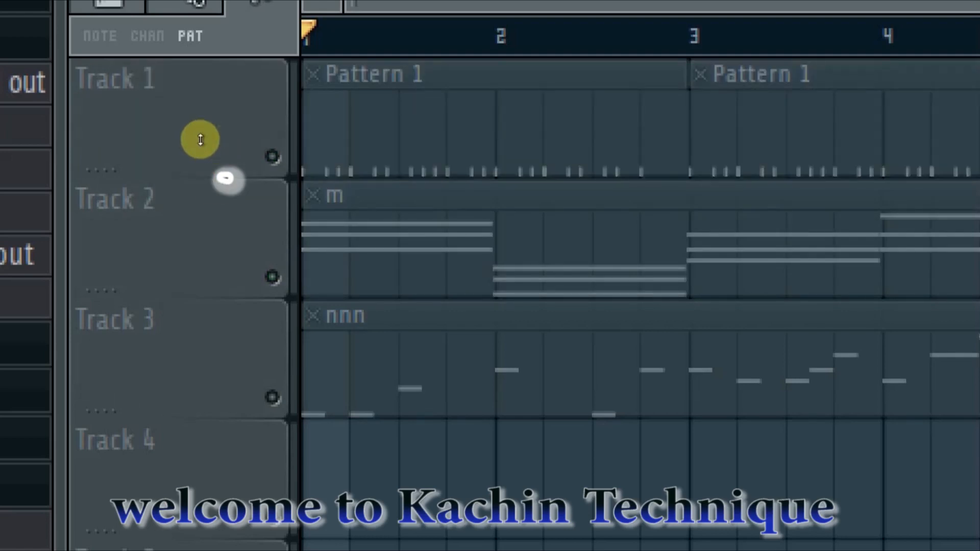
click(272, 156)
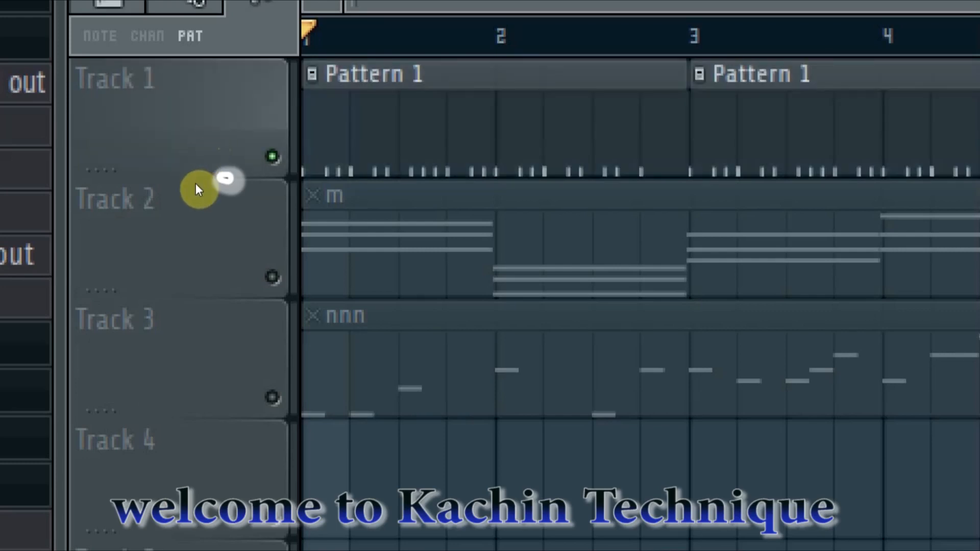
click(203, 197)
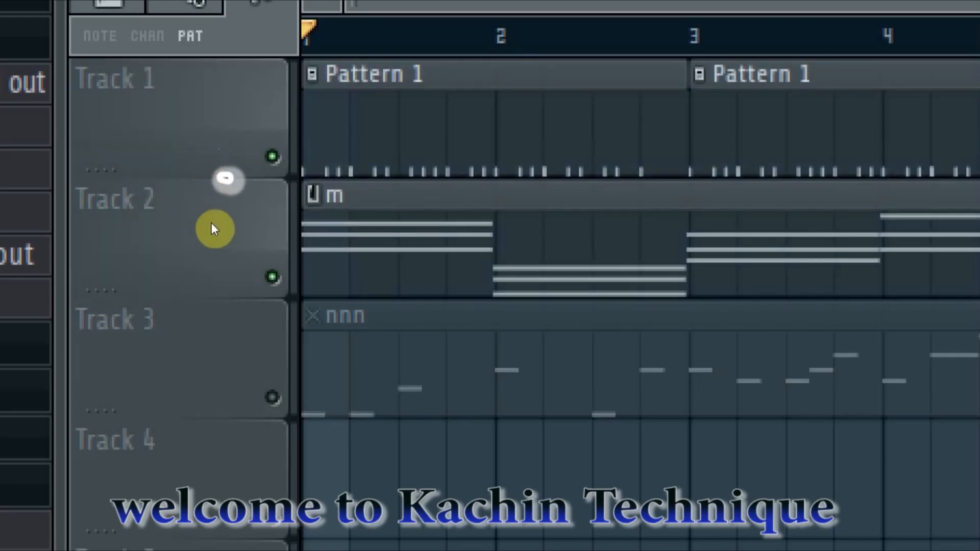
click(210, 213)
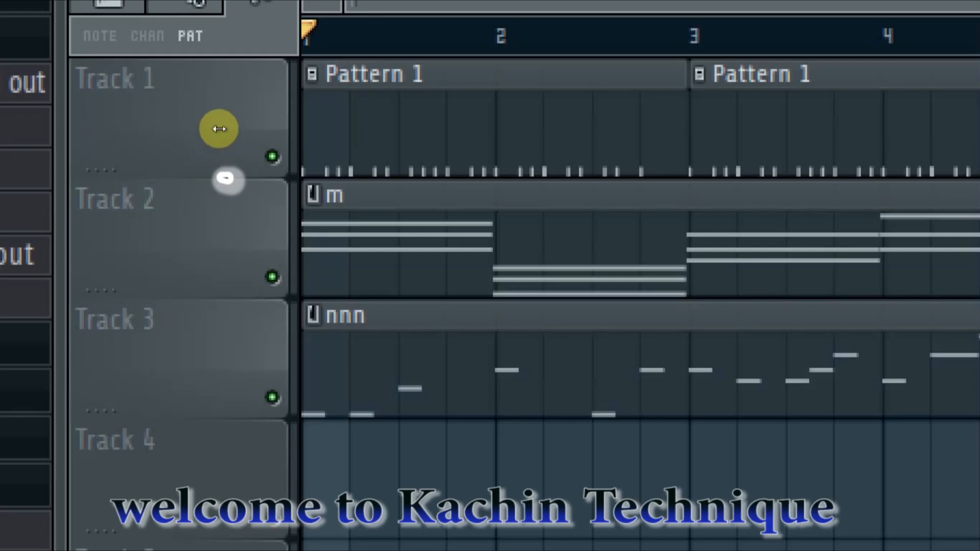
Solo playlist Track 1 and Track 2 in turn, restoring the other tracks each time
click(210, 136)
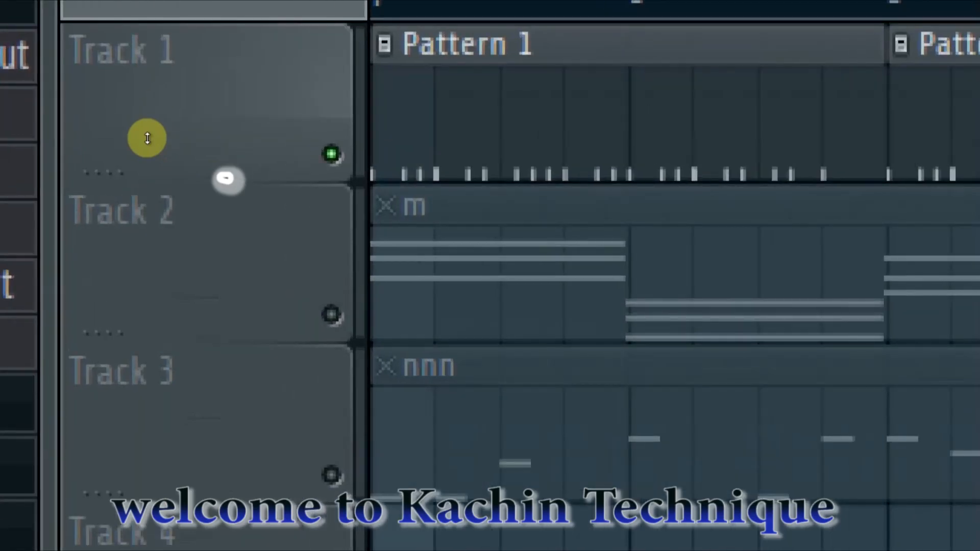
ctrl+click(204, 138)
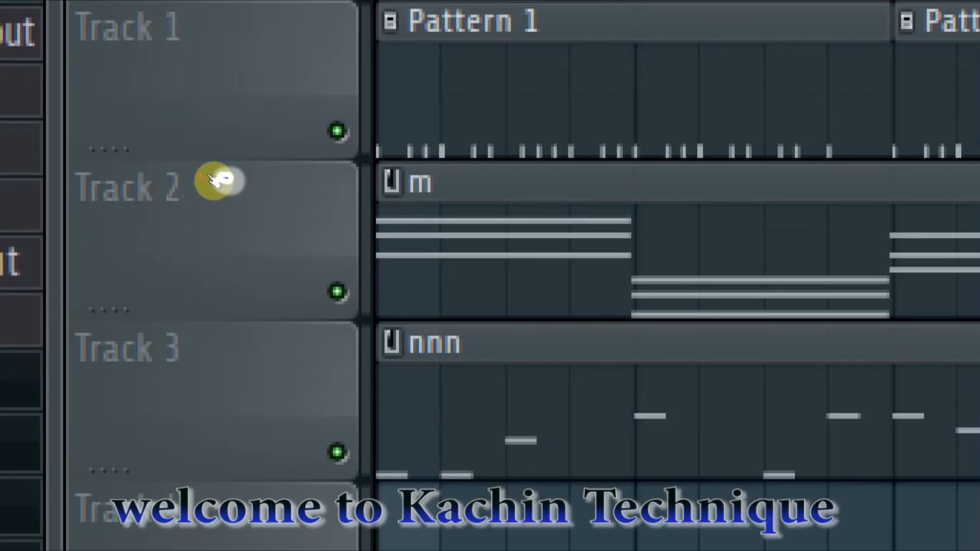
ctrl+click(214, 178)
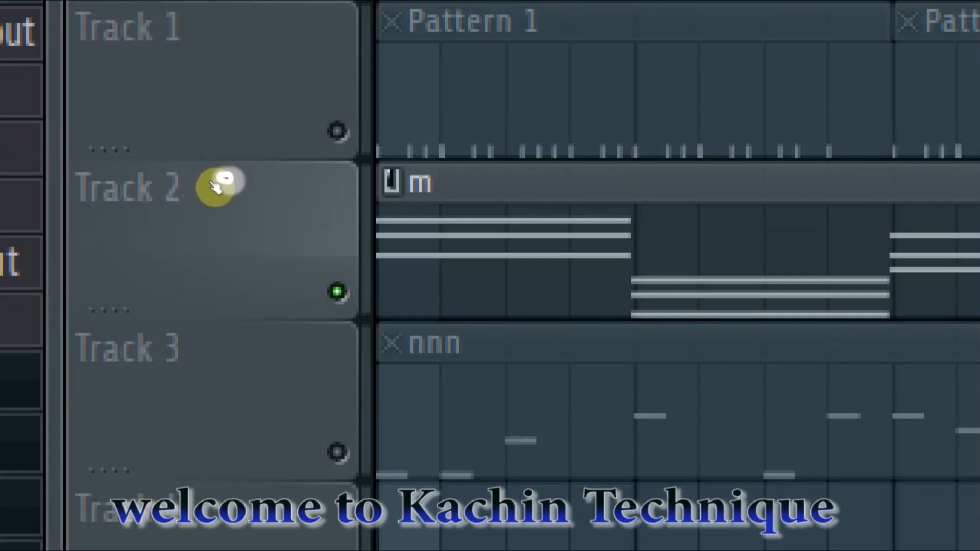
ctrl+click(215, 184)
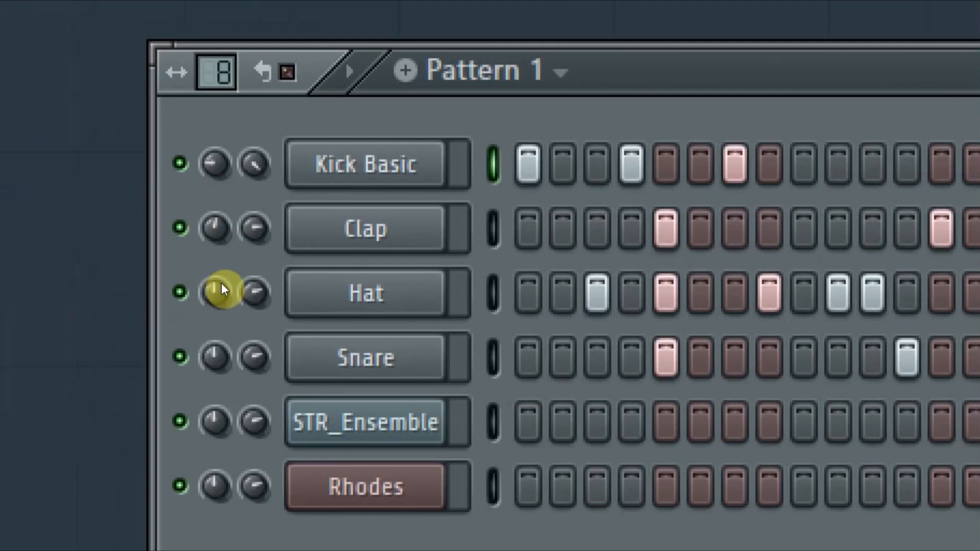
Solo and unsolo the Kick Basic channel, and mute and re-enable the Clap, Hat, Snare, STR_Ensemble and Rhodes channels
right_click(198, 186)
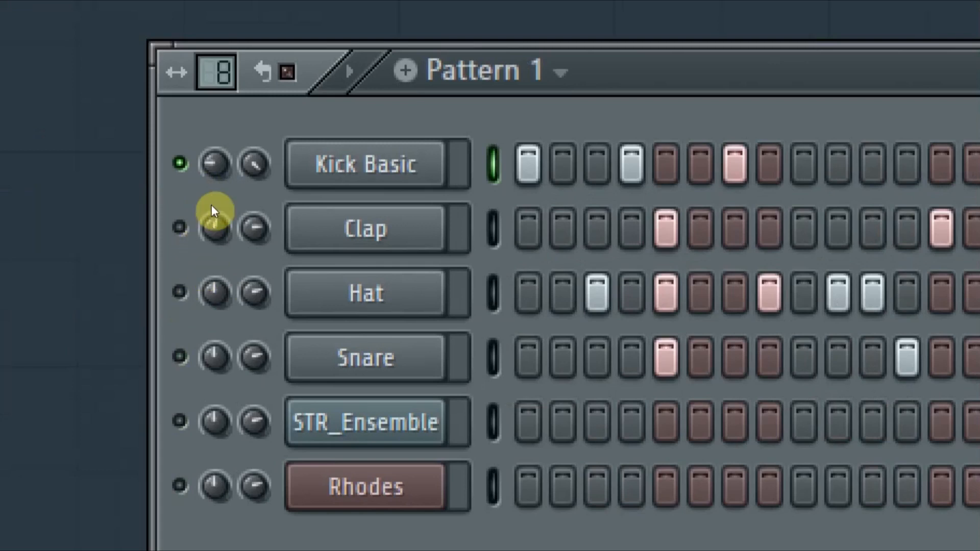
right_click(204, 190)
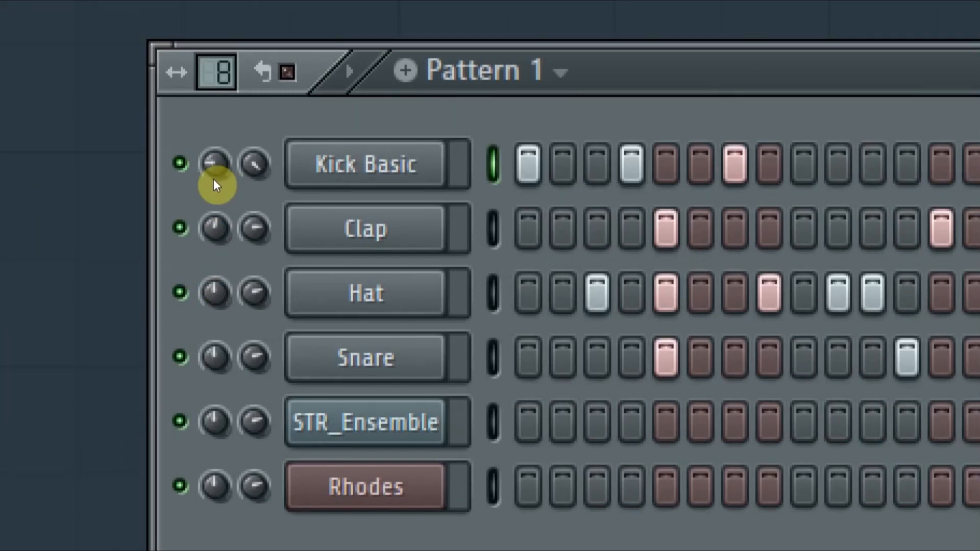
click(196, 206)
click(195, 226)
click(202, 259)
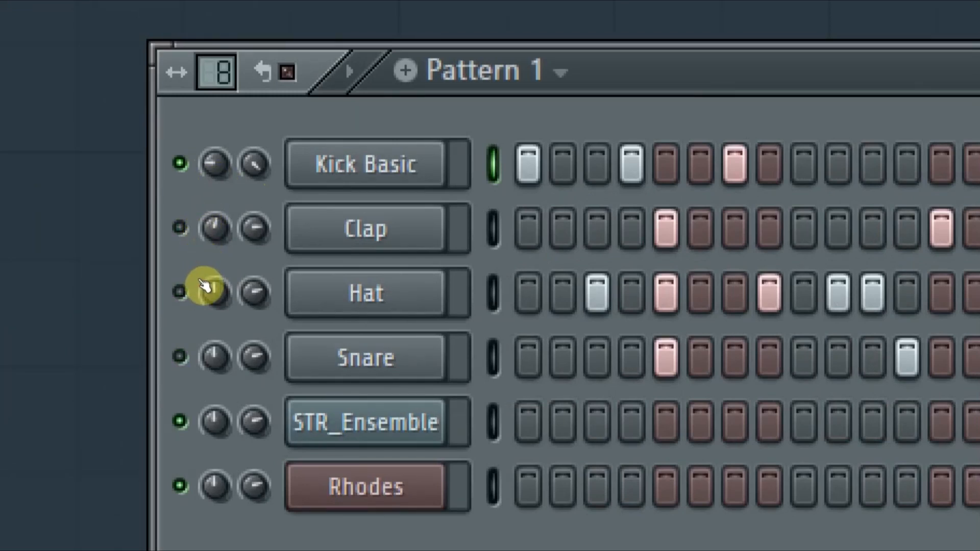
click(203, 300)
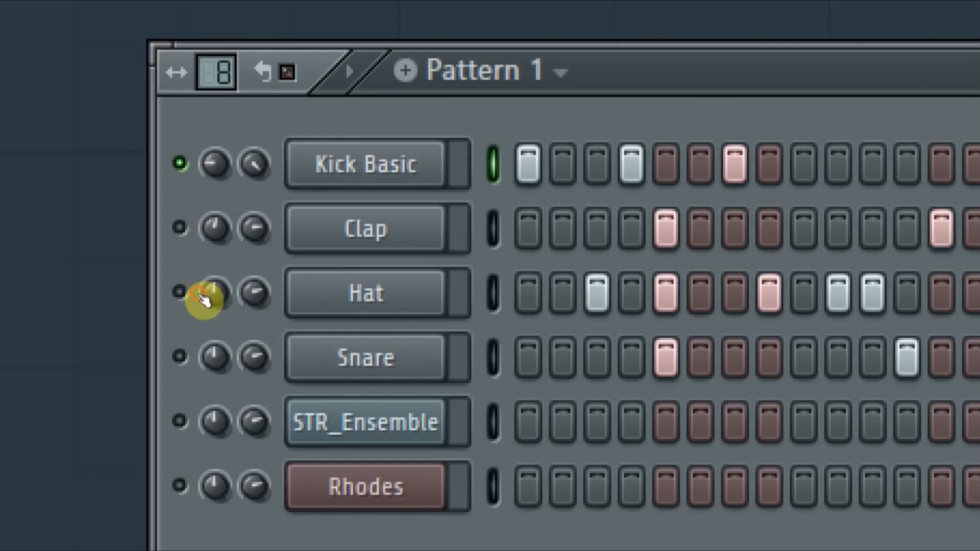
click(199, 297)
click(198, 276)
click(199, 252)
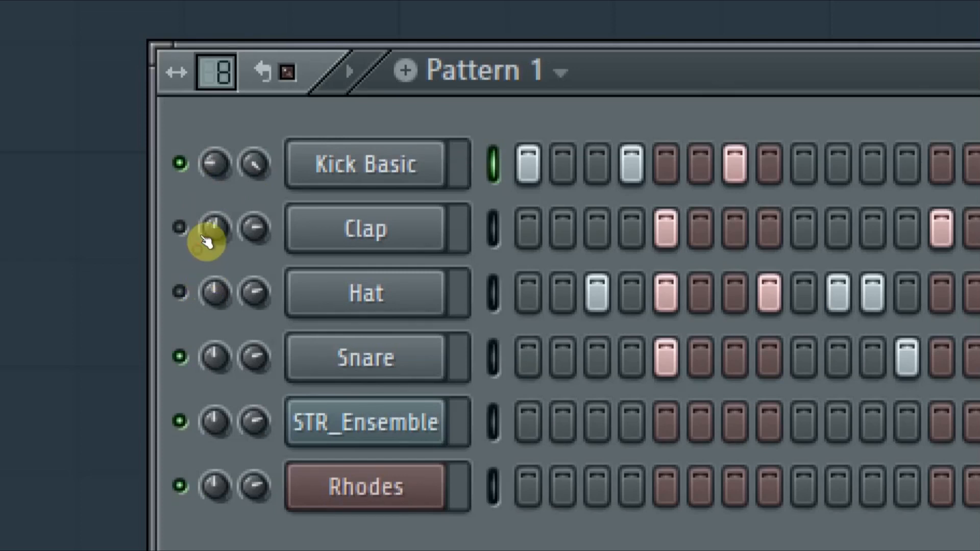
click(203, 225)
click(202, 202)
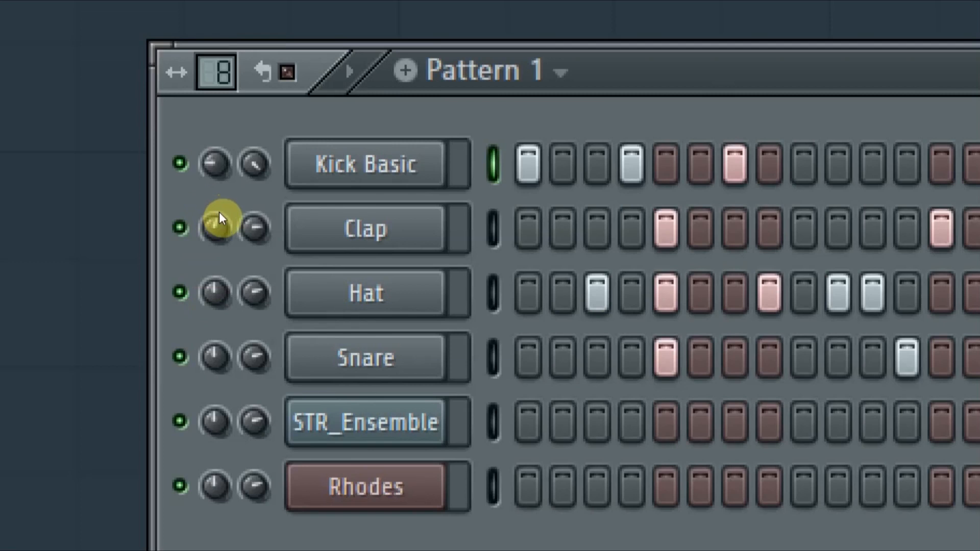
Show the mixer, select the Insert 1 track, and solo and unsolo it twice
key(F9)
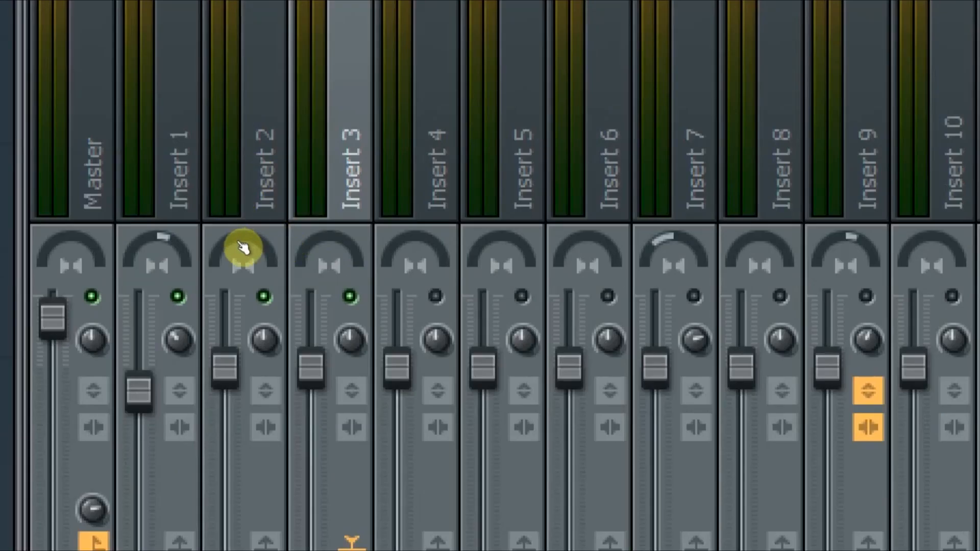
click(262, 187)
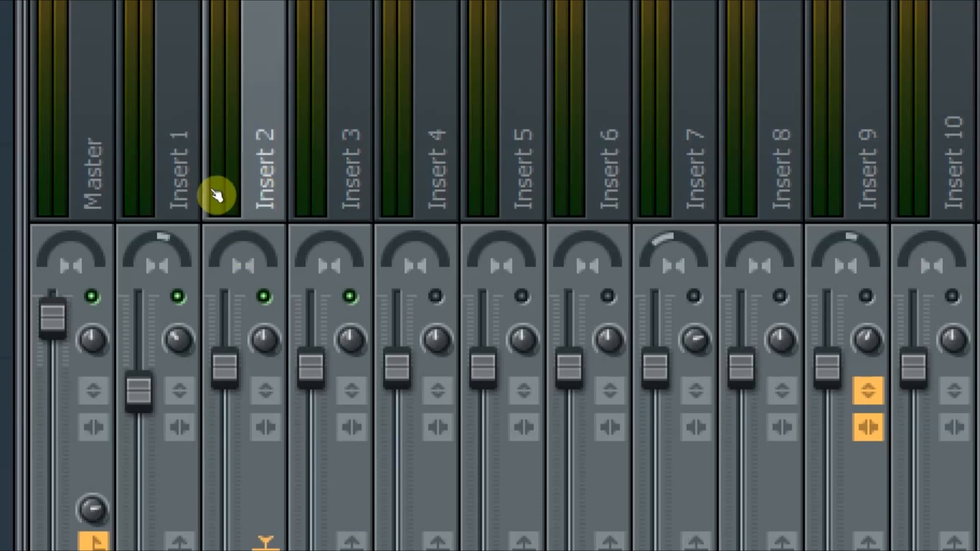
key(Left)
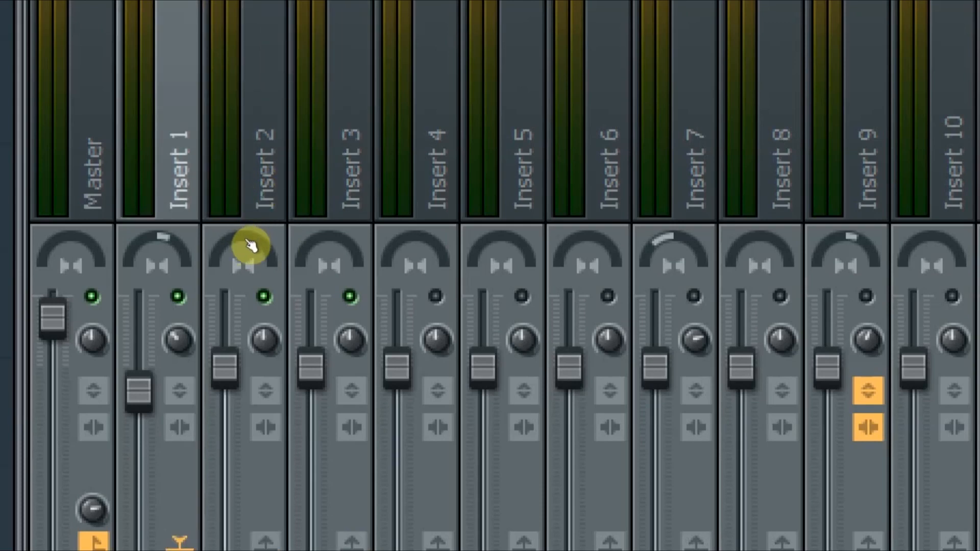
key(s)
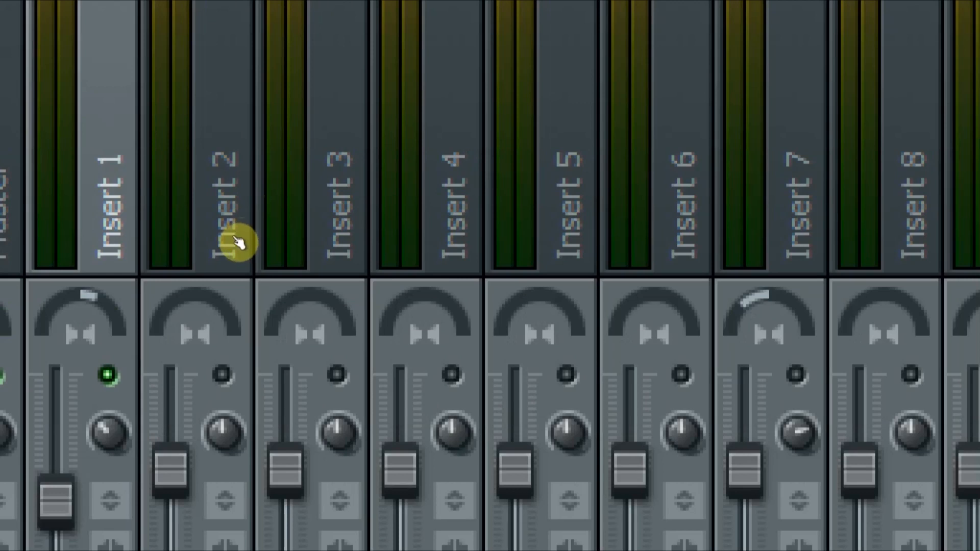
key(s)
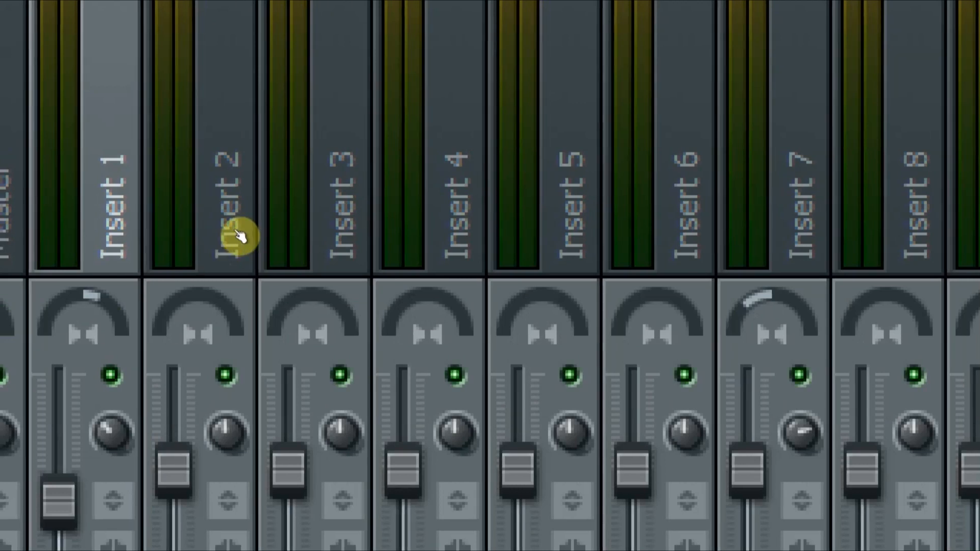
key(s)
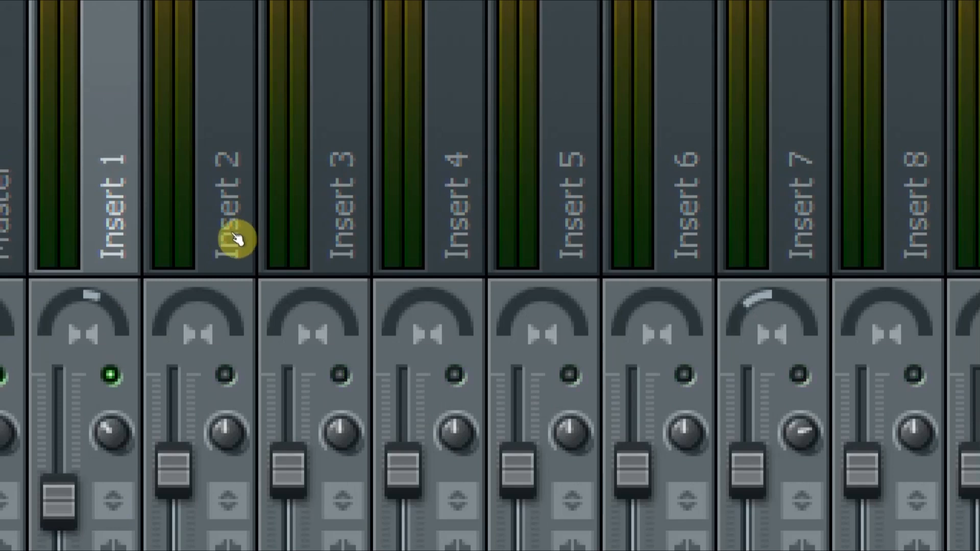
key(s)
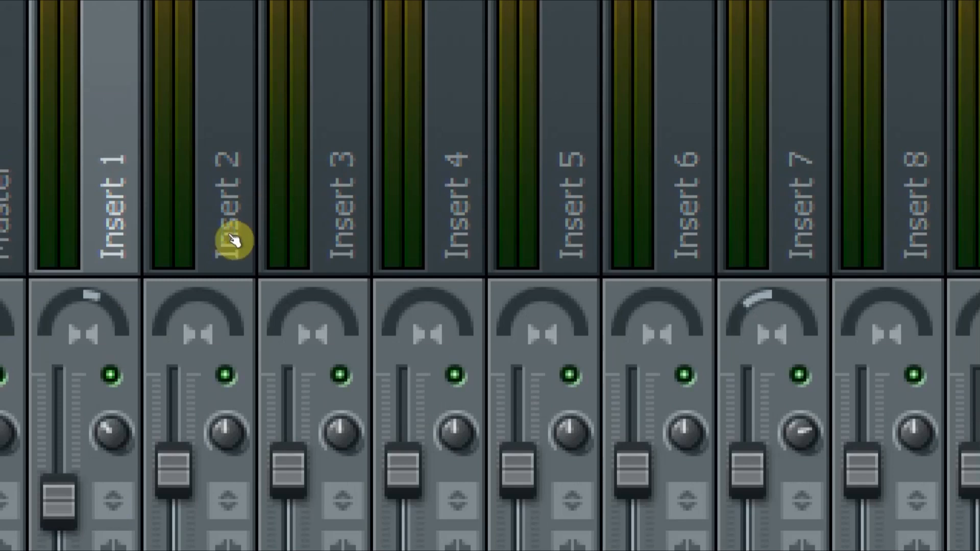
click(267, 201)
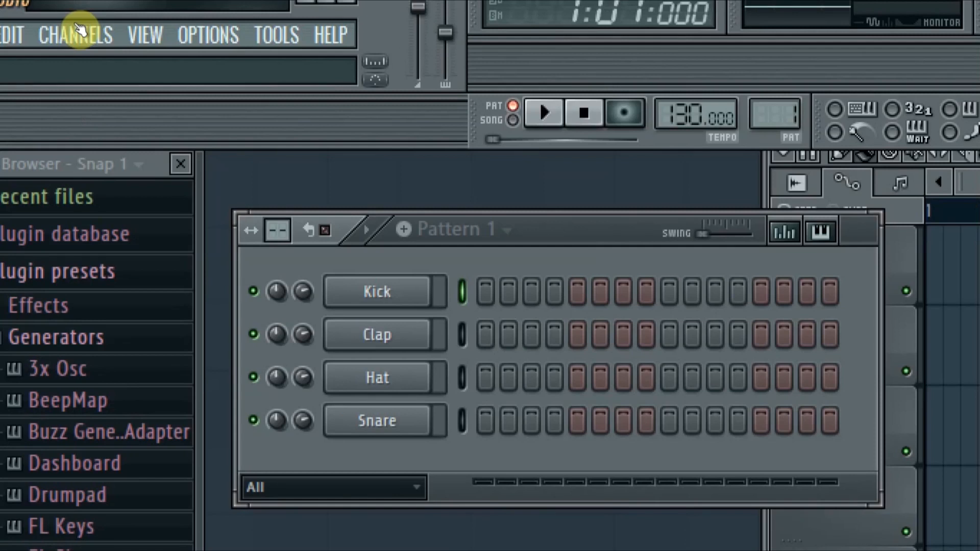
Add a Harmor channel to the channel rack
click(75, 26)
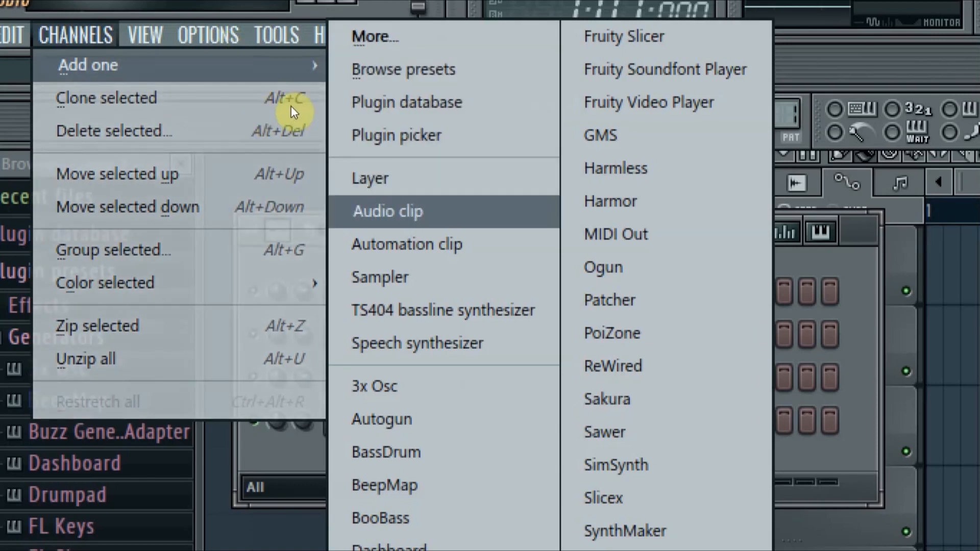
key(Down)
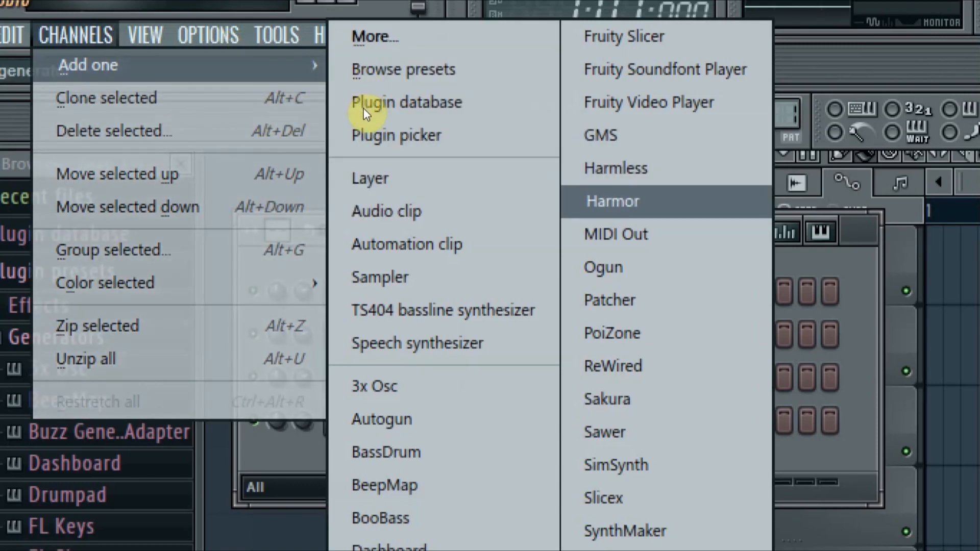
key(Return)
click(885, 100)
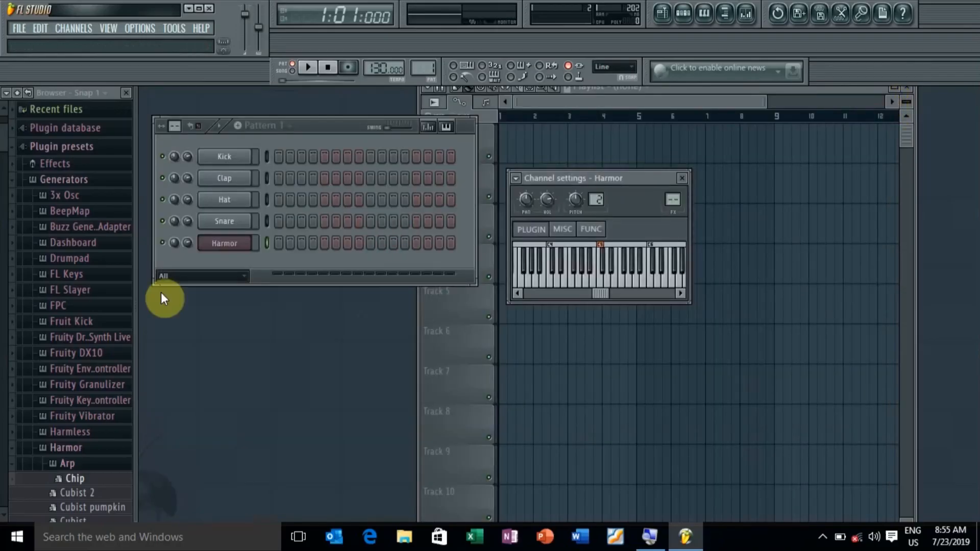
In the Harmor channel's piano roll, place a C5–E5–G5–B5 chord at bar 1 and stretch it to two bars
right_click(219, 244)
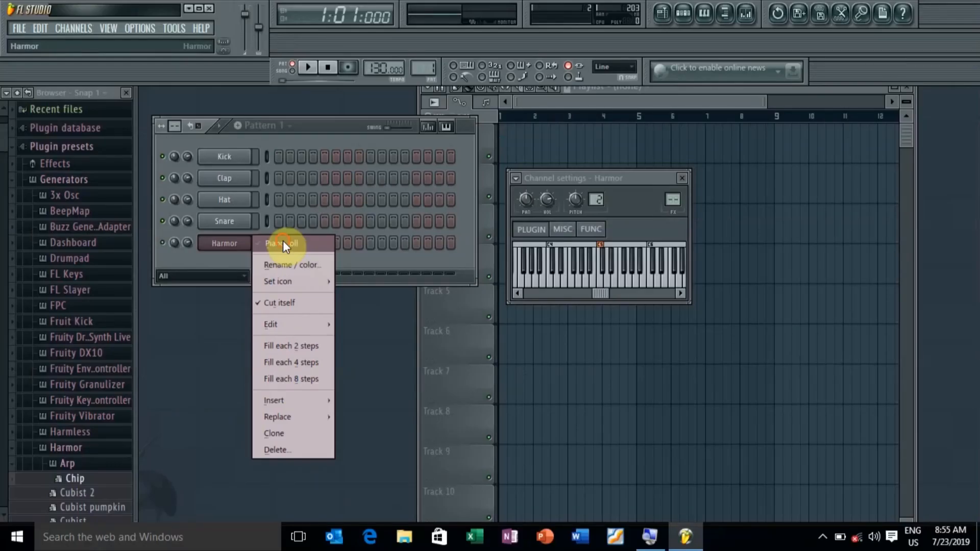
click(283, 245)
click(145, 94)
mouse_move(171, 257)
click(261, 491)
click(165, 182)
drag(176, 249, 444, 253)
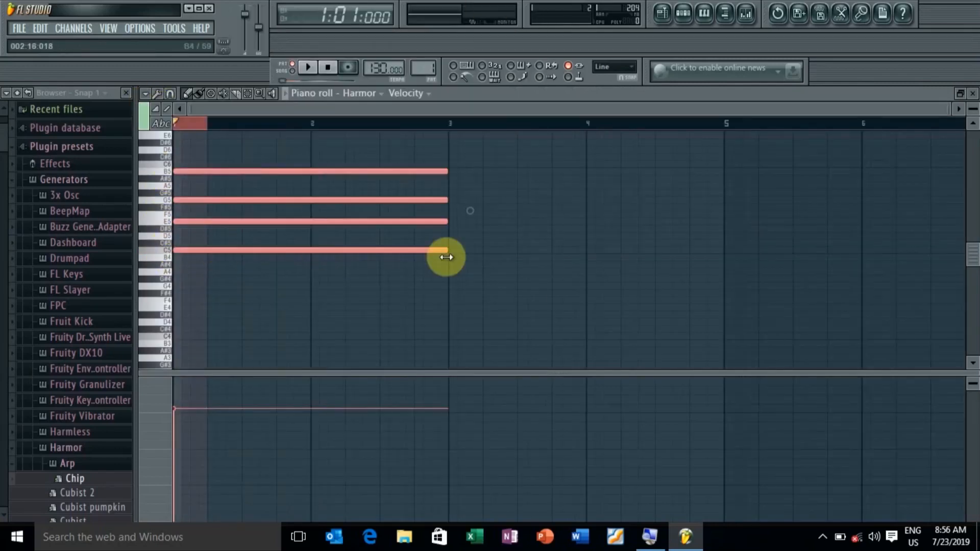
Place a two-bar A4–C5–E5–G5 chord starting at bar 3 of the Harmor piano roll
click(146, 97)
click(368, 87)
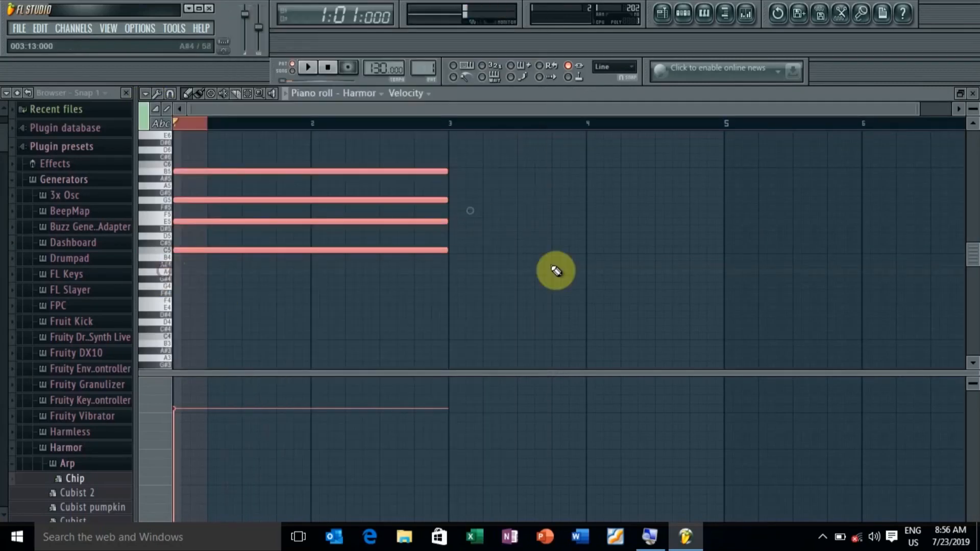
click(451, 272)
Lower the note velocities of both Harmor chords and play the pattern
key(ctrl+a)
key(ctrl+d)
key(ctrl+a)
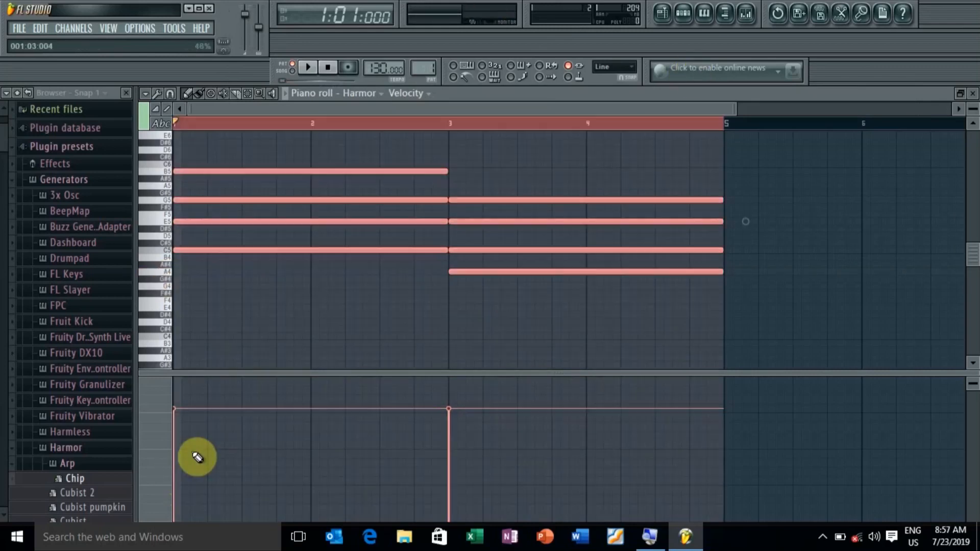
key(ctrl+d)
drag(175, 478, 451, 485)
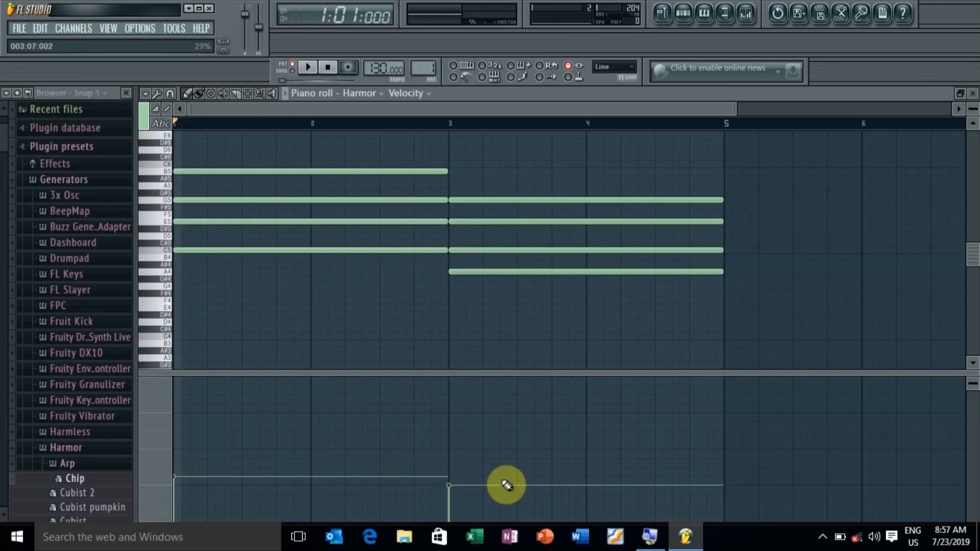
key(space)
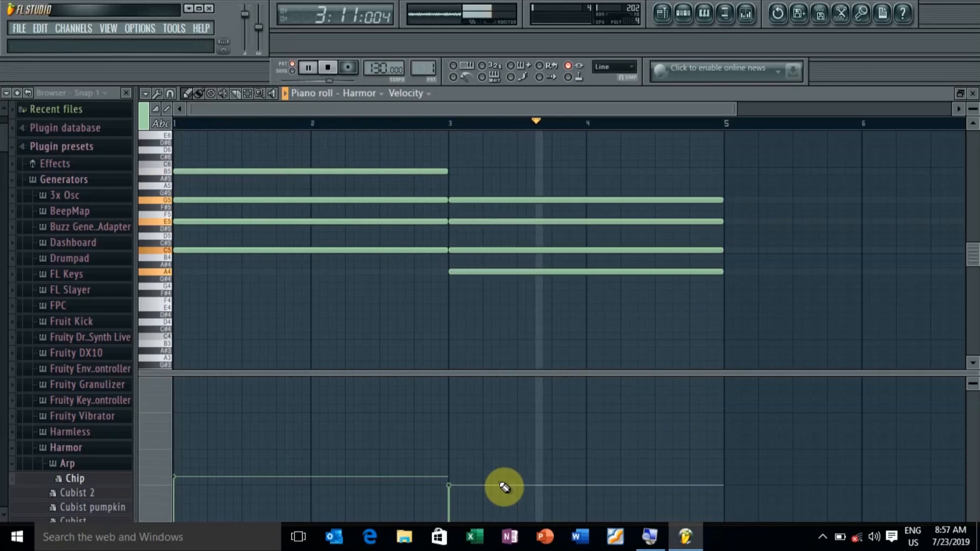
Raise the velocity of the second Harmor chord, stop playback and close the piano roll
click(457, 466)
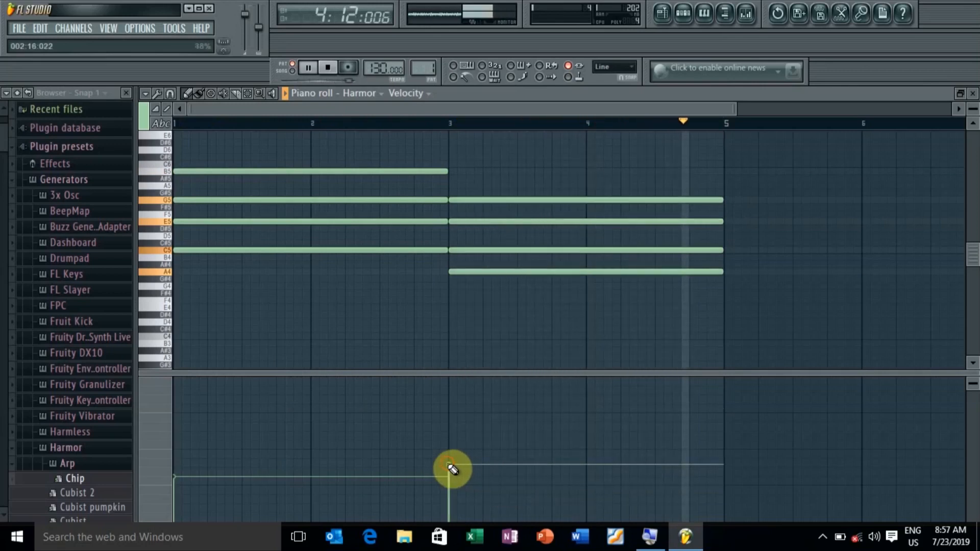
key(space)
click(974, 94)
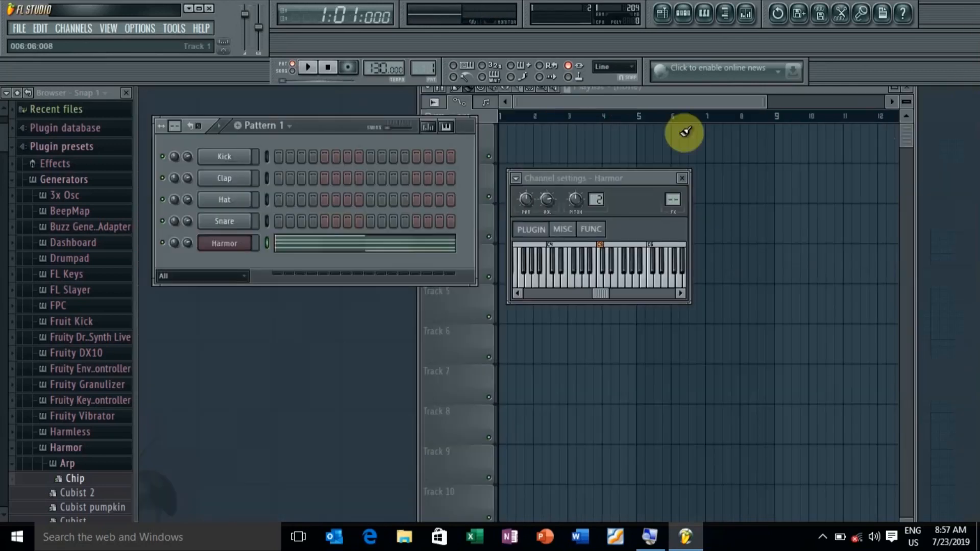
Place two back-to-back Pattern 1 clips on playlist Track 1, starting at bars 1 and 5
click(497, 138)
click(645, 135)
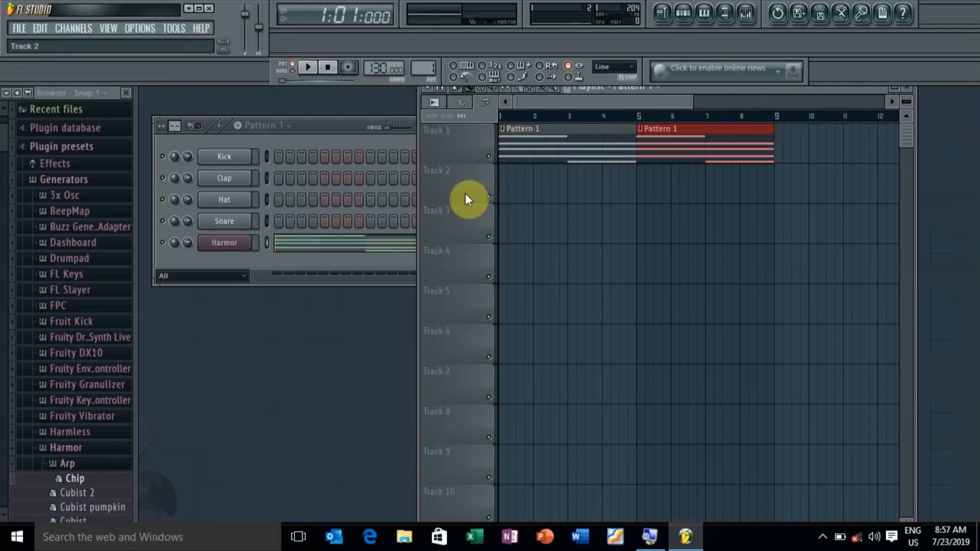
Open the Harmor plugin, show its spectral display and play the pattern to watch the harmonics
click(228, 246)
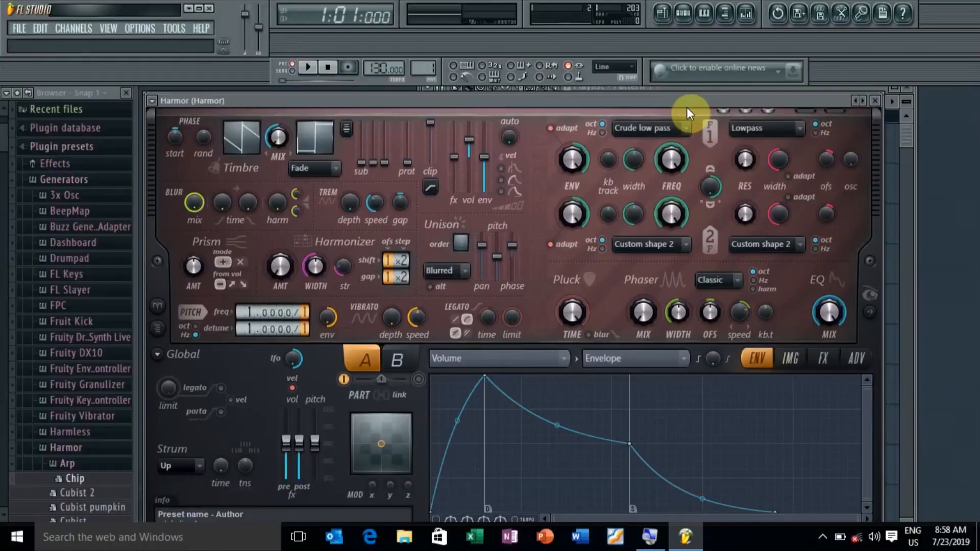
drag(712, 95, 521, 114)
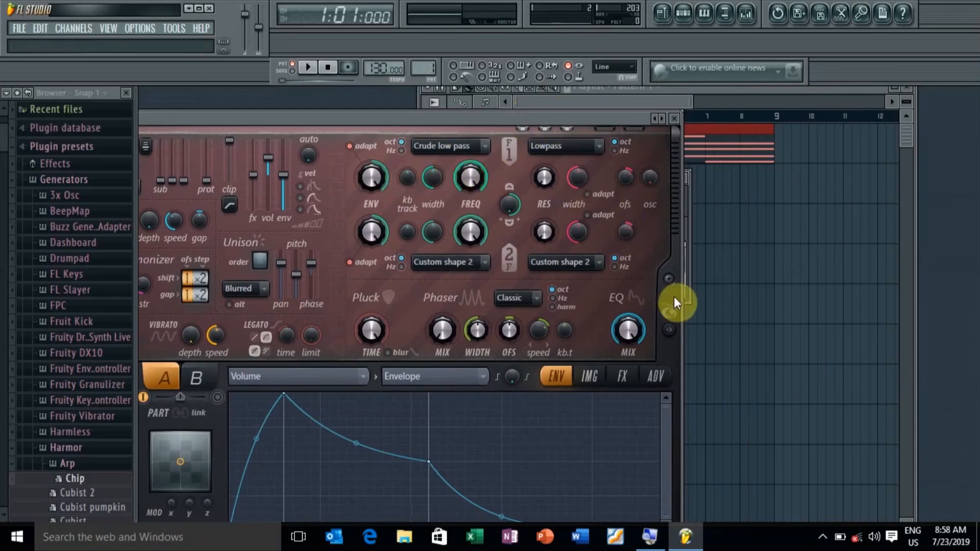
click(670, 331)
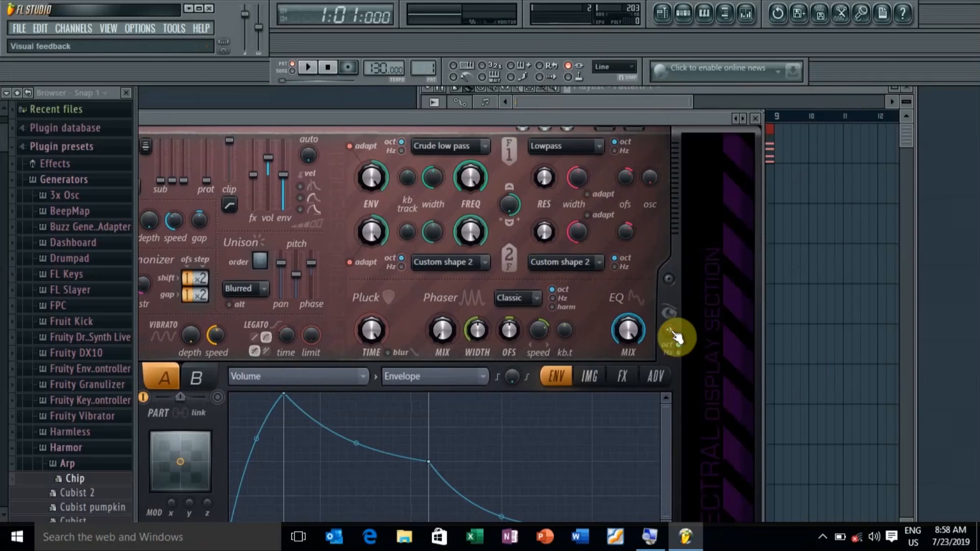
key(space)
click(672, 332)
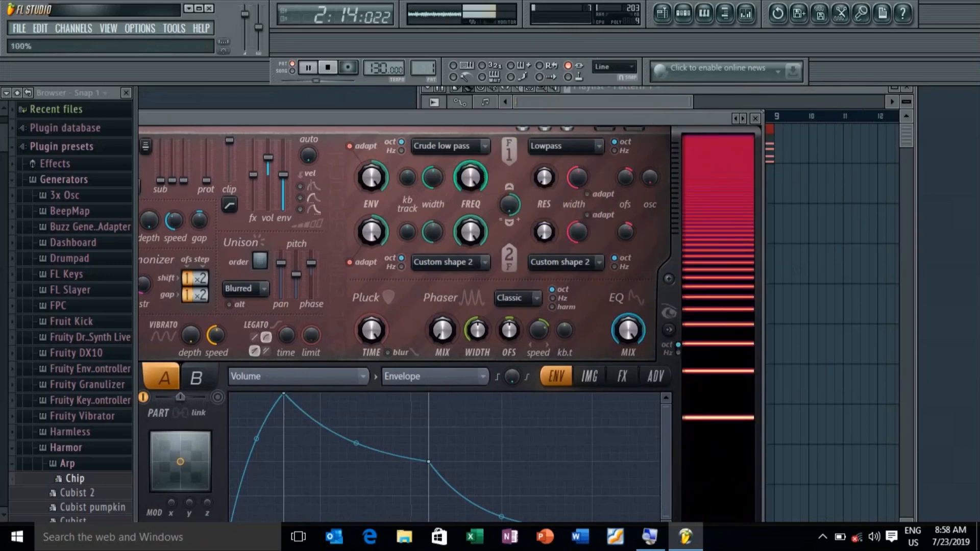
Lower Harmor's Filter 1 frequency to about 44% and stop playback
mouse_move(477, 176)
mouse_down()
mouse_move(503, 142)
mouse_move(461, 176)
mouse_move(462, 210)
mouse_move(469, 164)
mouse_up()
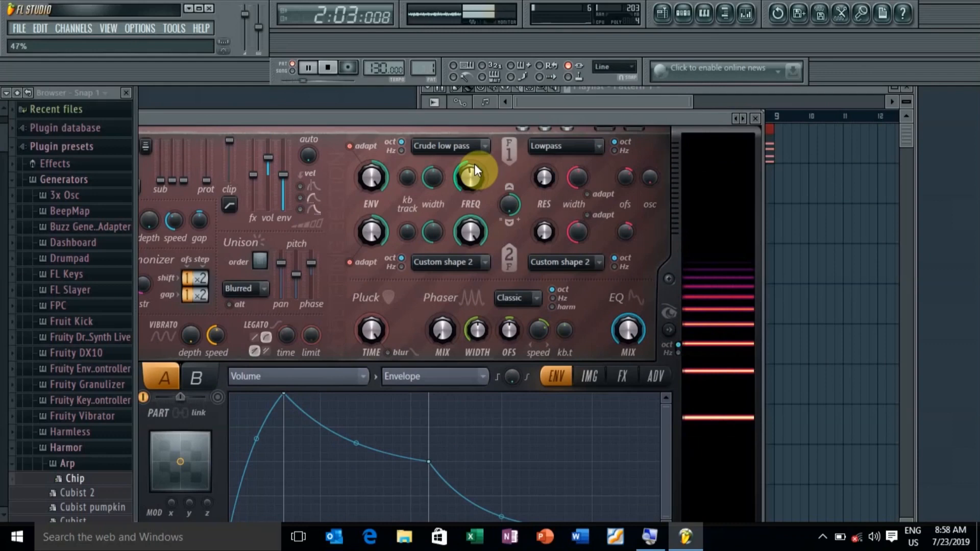
key(space)
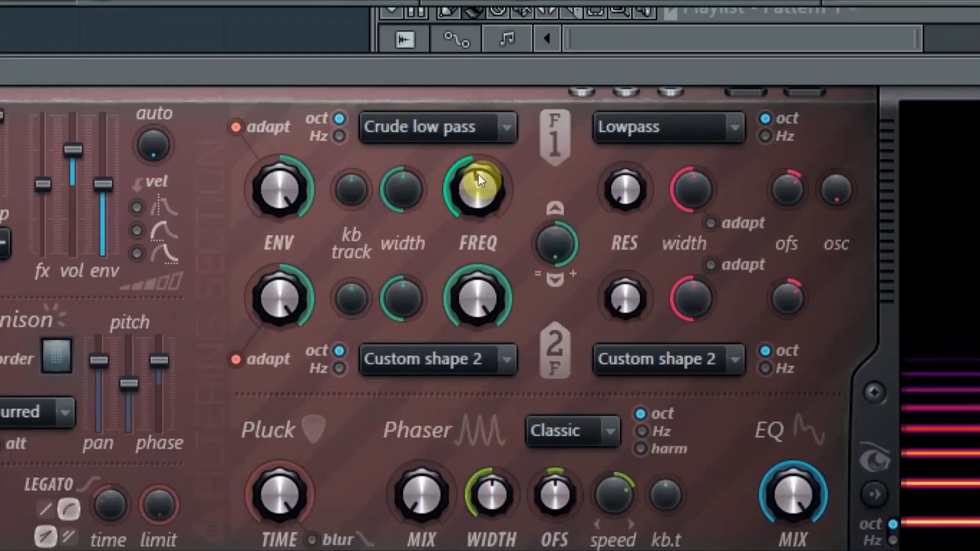
mouse_move(477, 189)
mouse_down()
mouse_move(478, 176)
mouse_move(477, 197)
mouse_up()
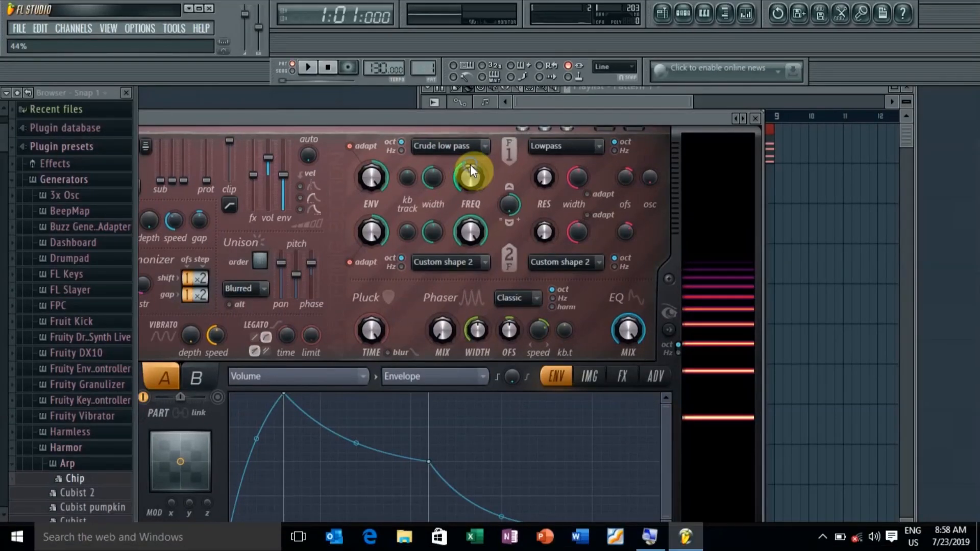
Create an automation clip for Harmor's Filter 1 frequency and close the plugin and channel settings windows
right_click(470, 165)
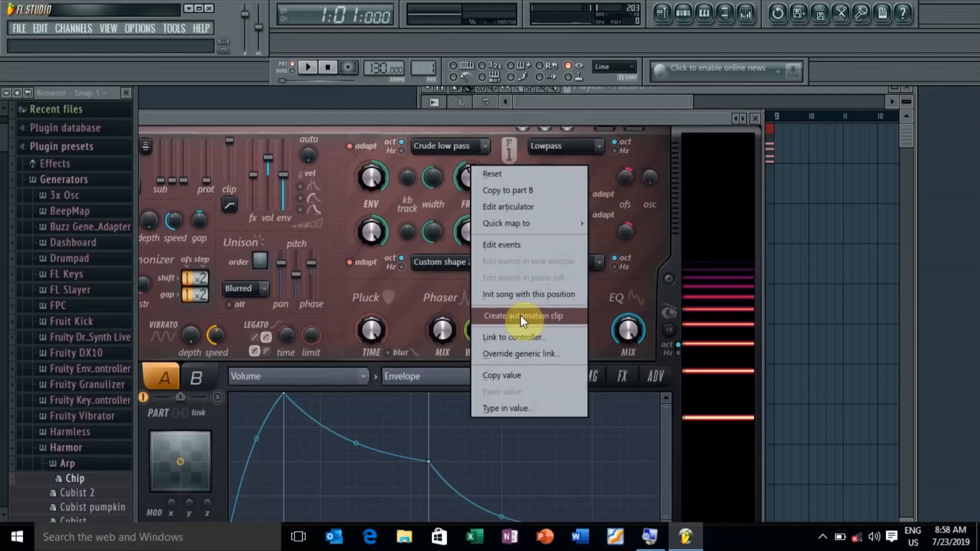
click(520, 317)
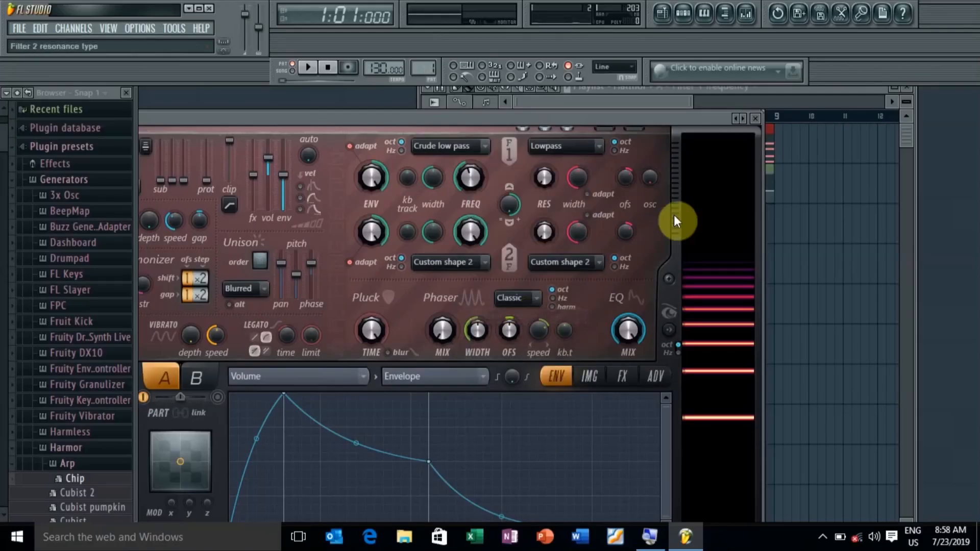
click(755, 119)
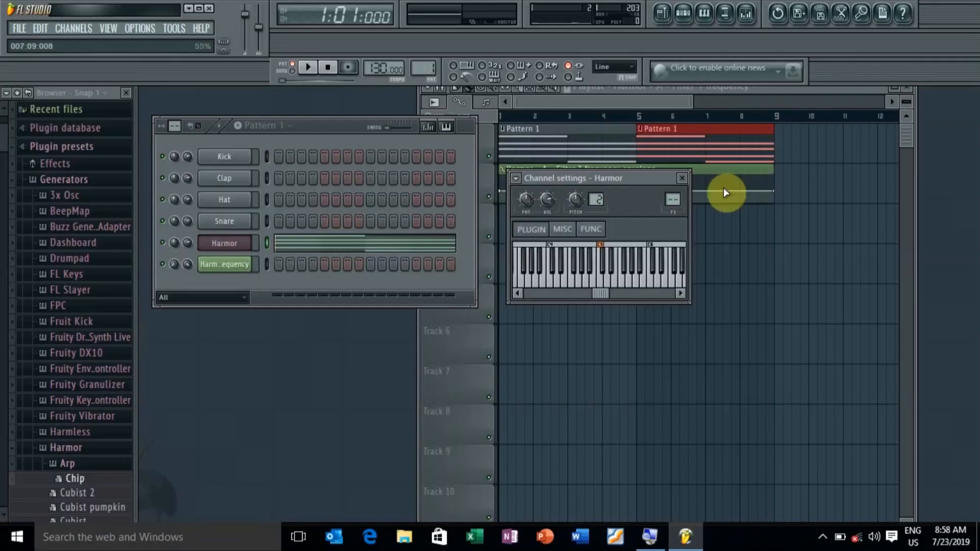
click(681, 178)
Shape the Filter 1 frequency automation on Track 2 with alternating high and low points up to bar 6, and play the song
mouse_move(580, 195)
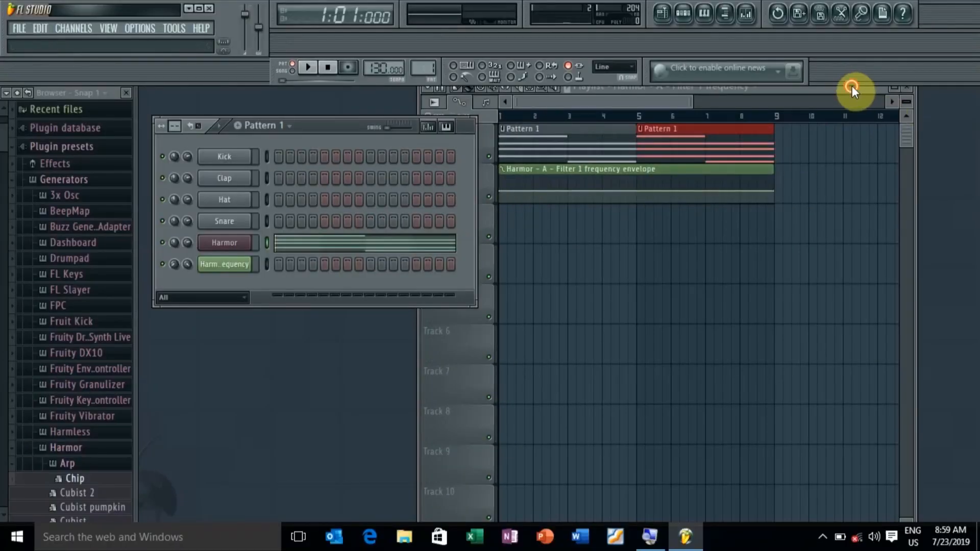
double_click(838, 87)
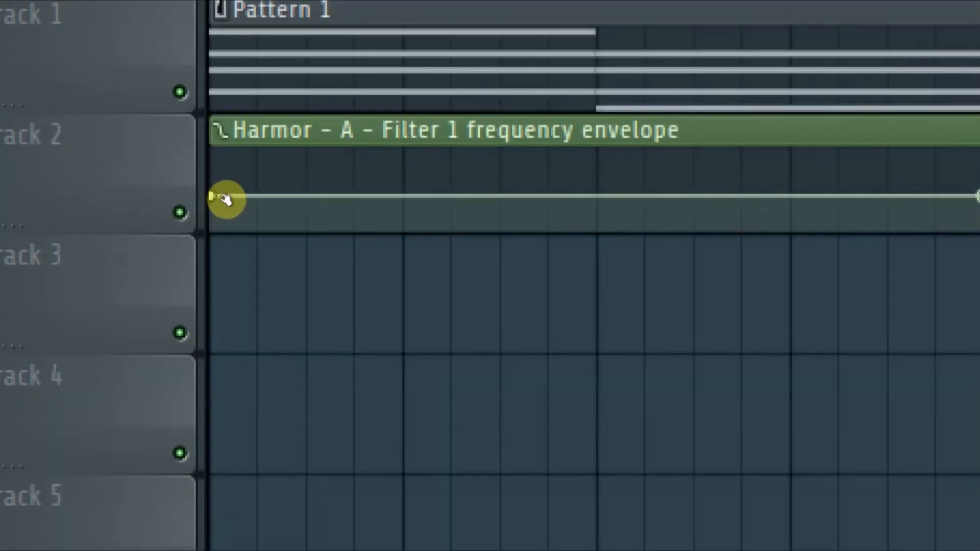
drag(220, 196, 220, 192)
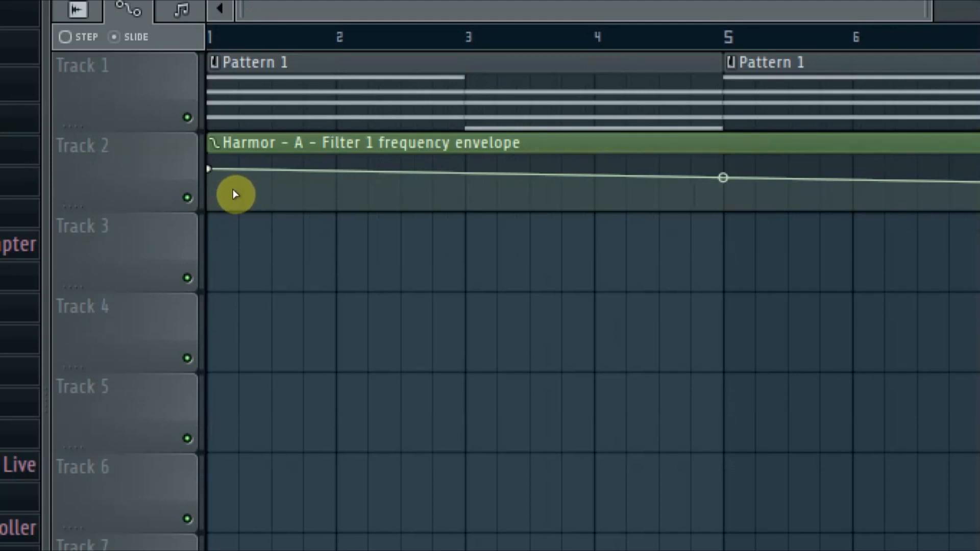
right_click(238, 191)
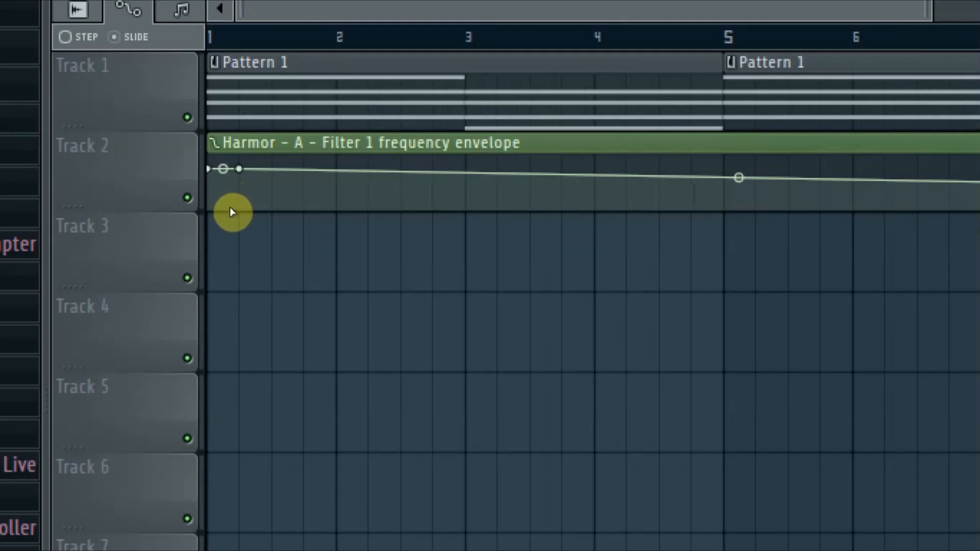
right_click(238, 198)
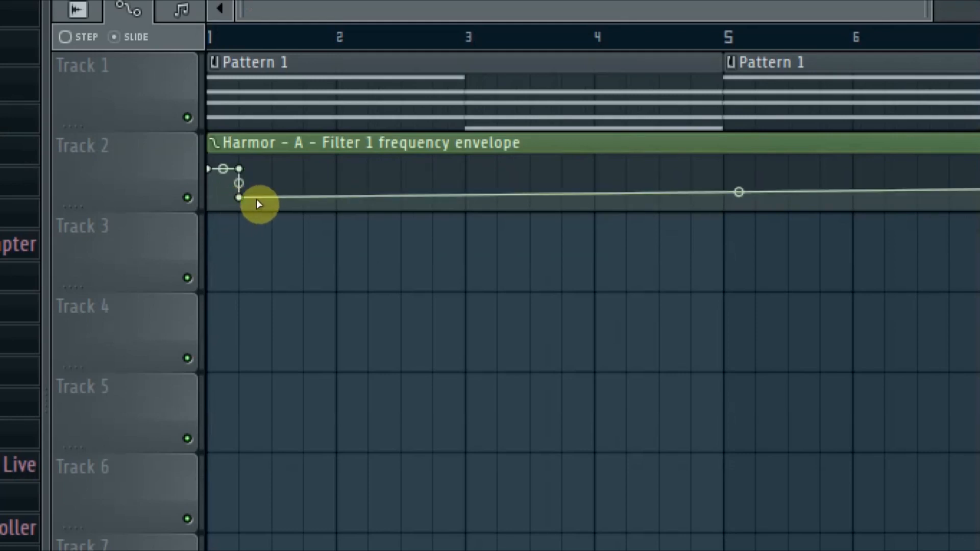
right_click(269, 204)
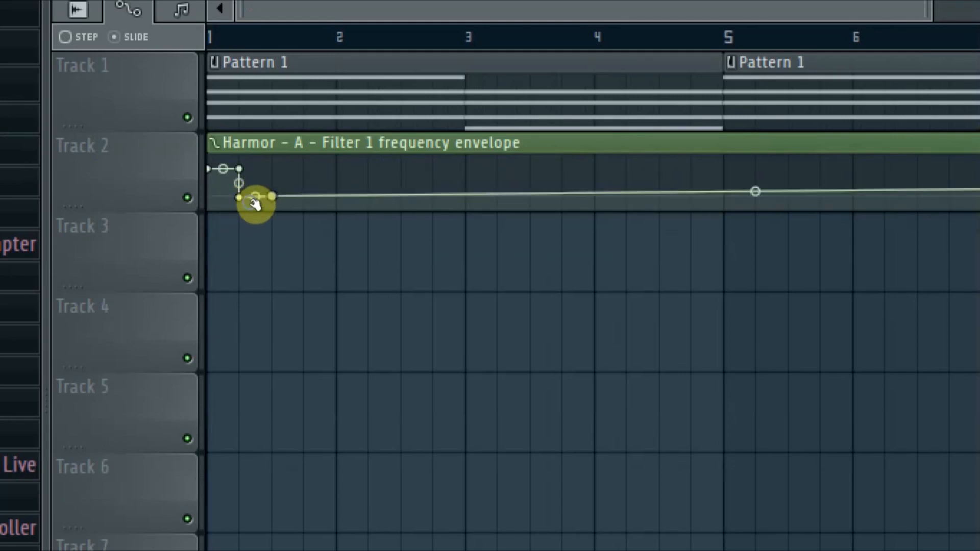
right_click(337, 168)
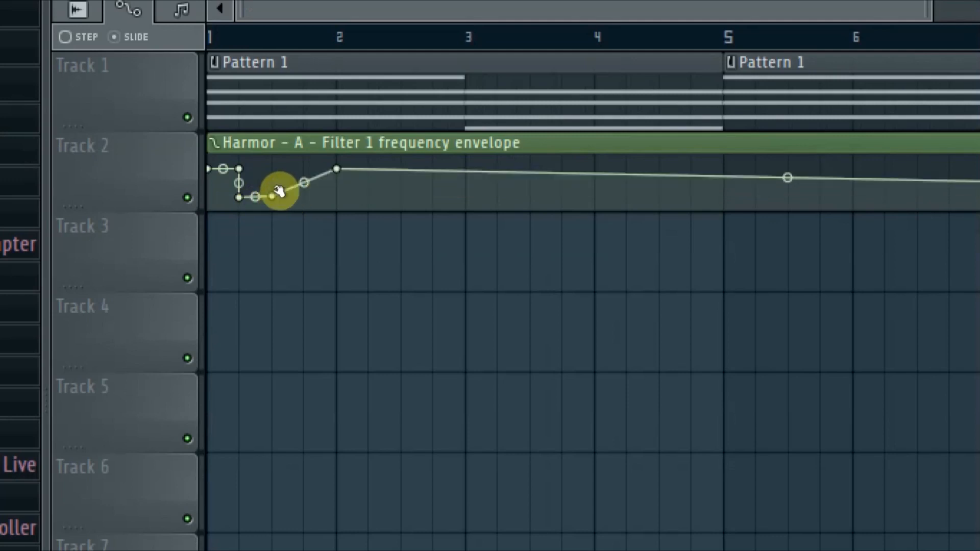
right_click(433, 192)
right_click(467, 171)
right_click(539, 199)
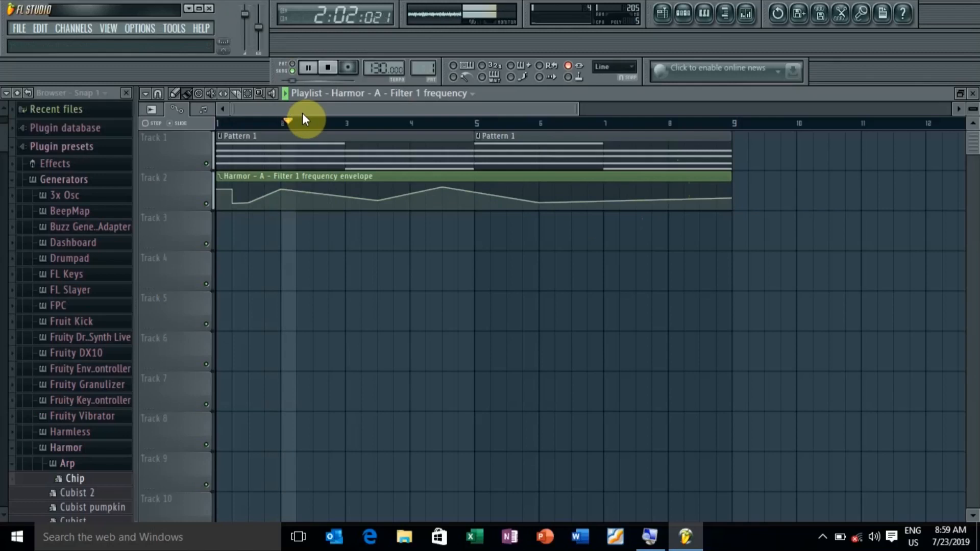
key(space)
key(space)
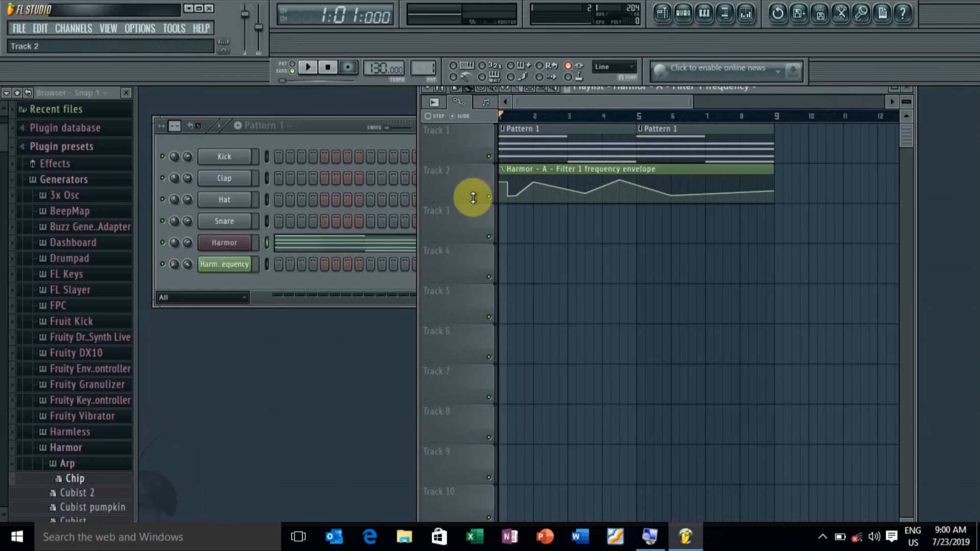
In the browser, delete the Harmor Filter 1 frequency event from the current project's initialized pattern controls
click(18, 94)
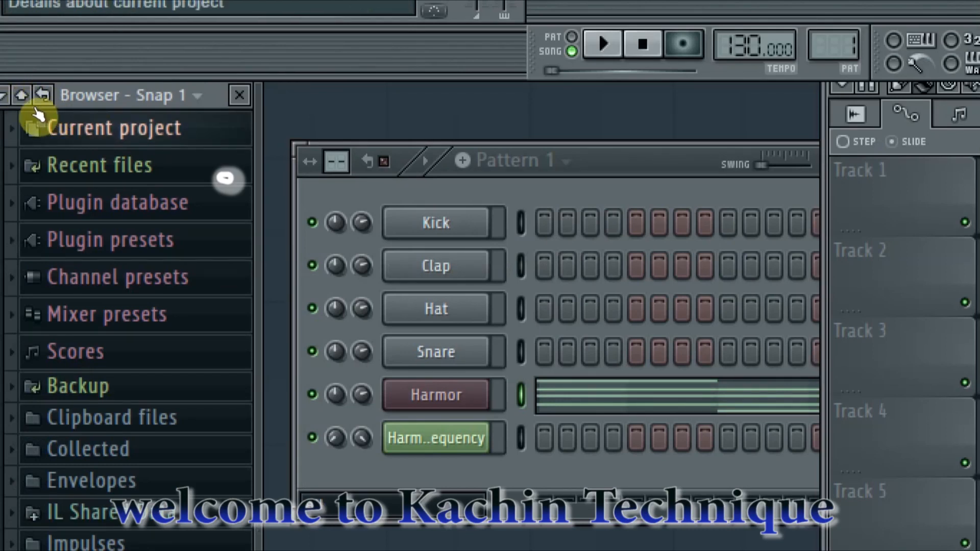
click(38, 115)
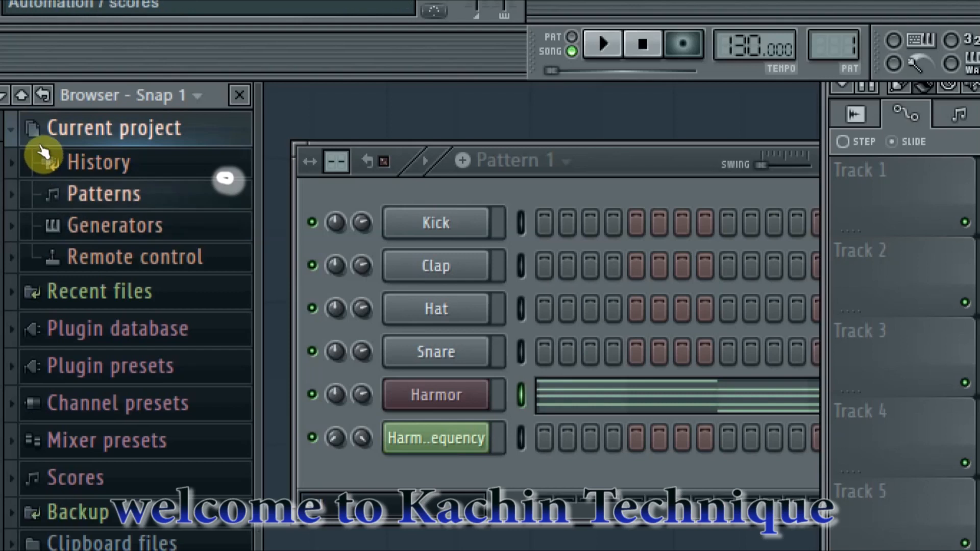
click(50, 188)
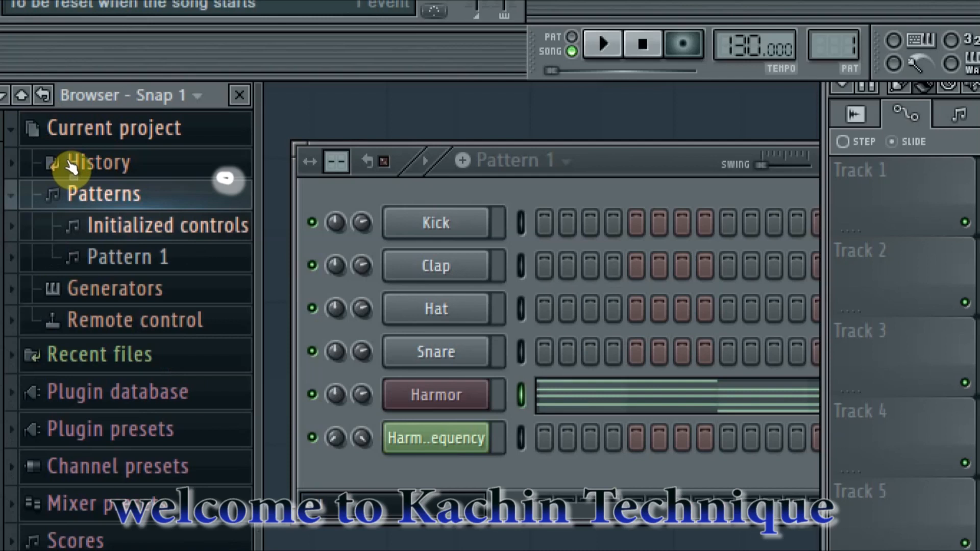
click(82, 224)
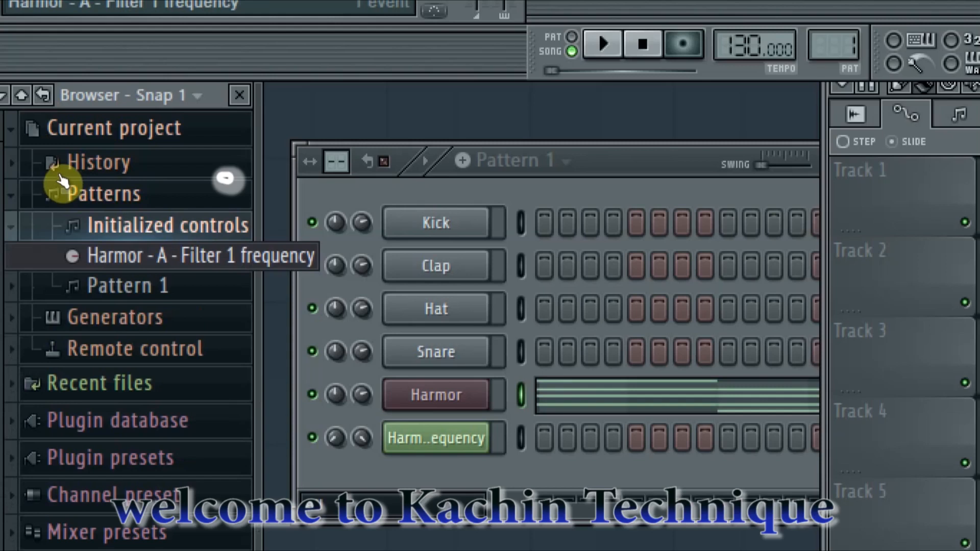
right_click(118, 255)
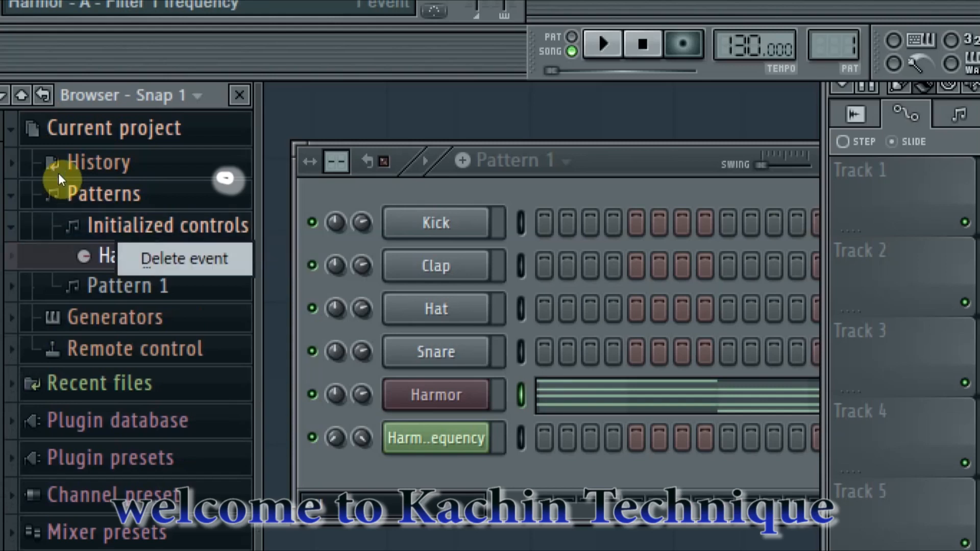
click(173, 259)
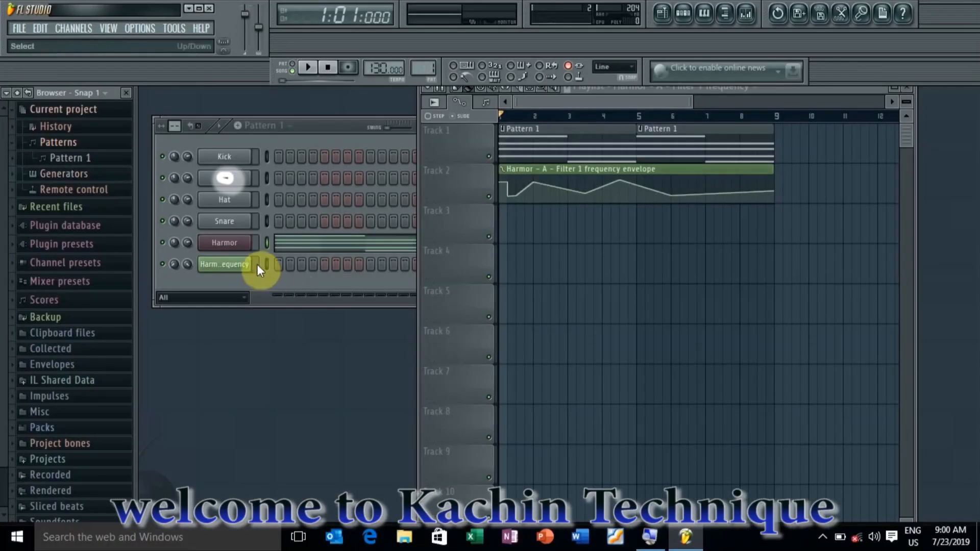
Delete the Harmor Filter 1 frequency automation channel from the channel rack
click(254, 242)
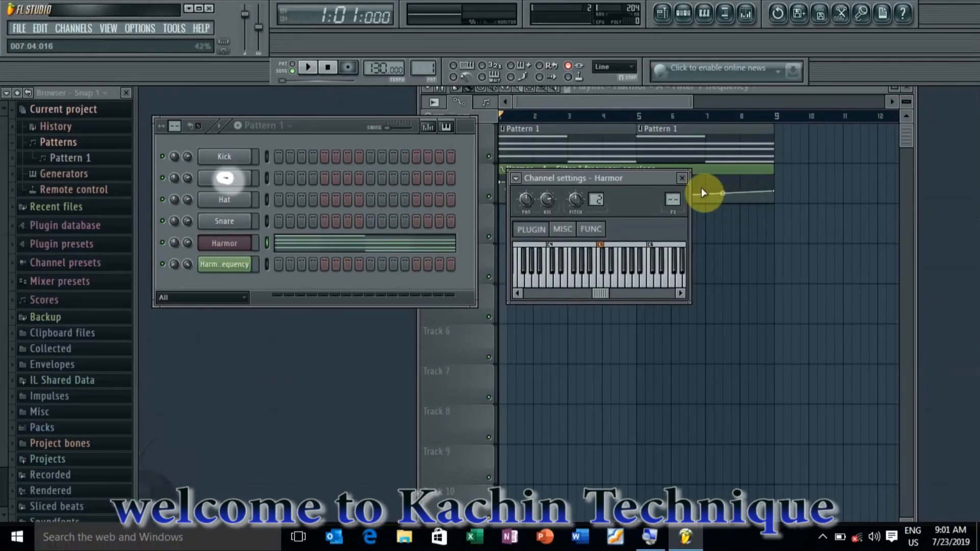
click(684, 180)
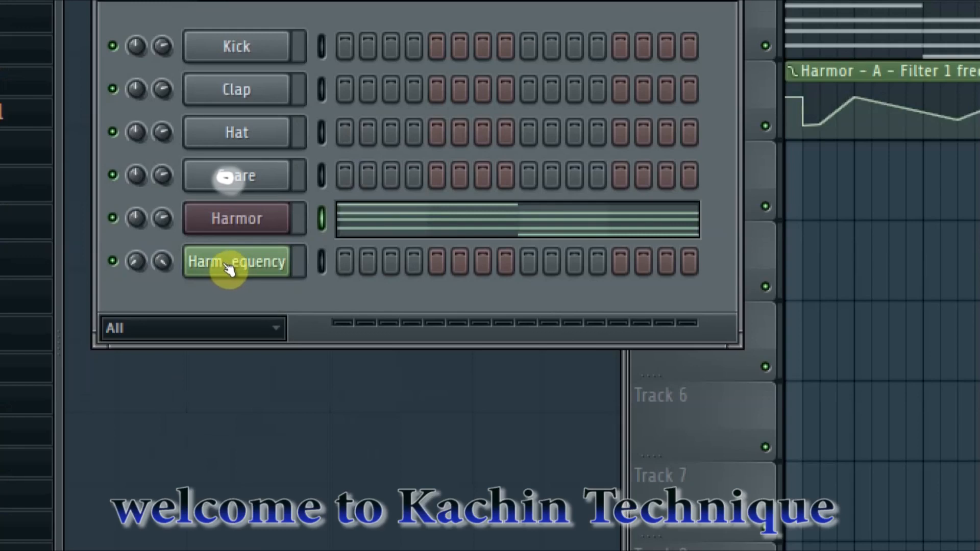
right_click(228, 269)
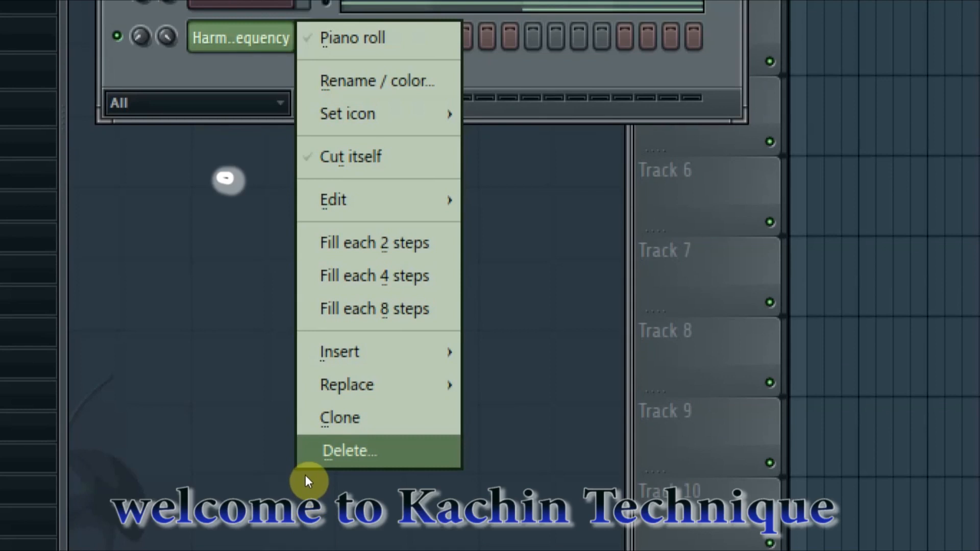
click(305, 476)
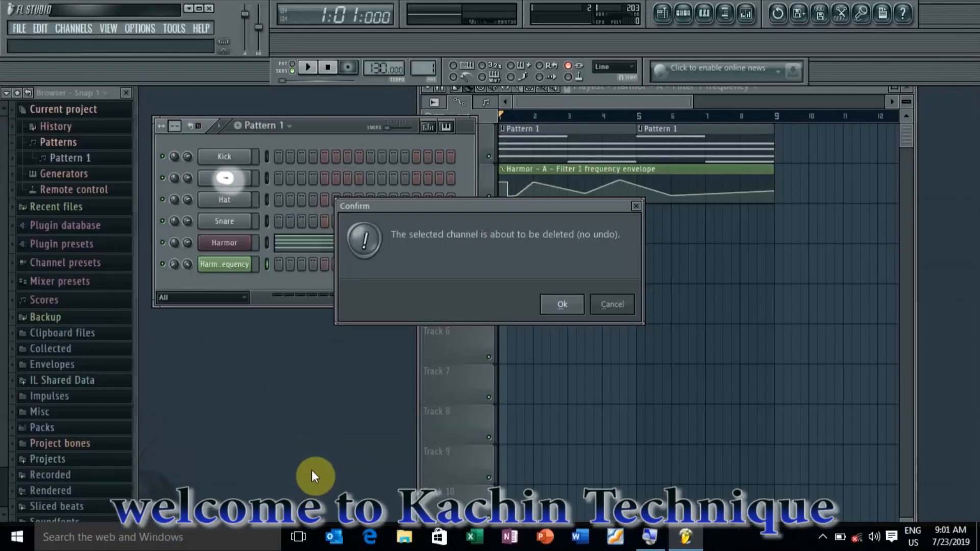
click(562, 304)
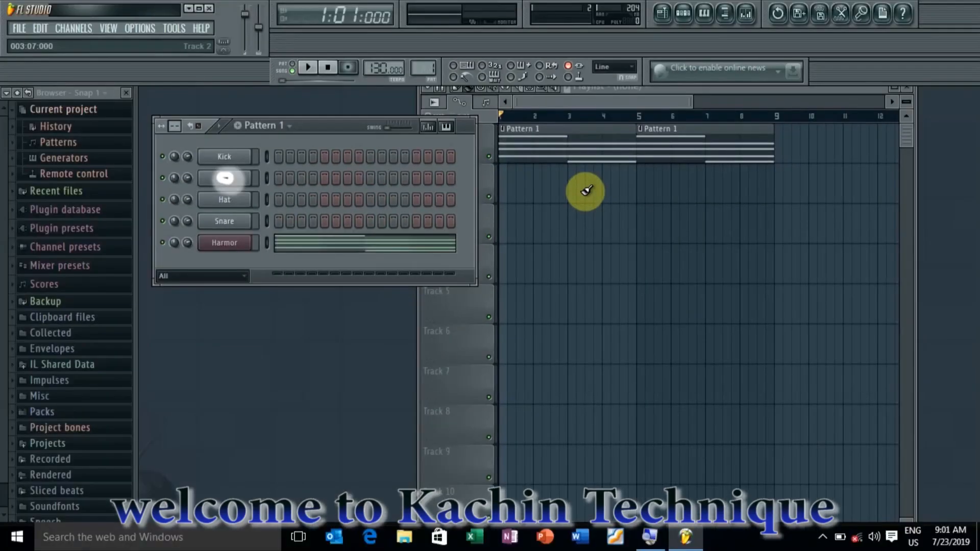
Open Harmor, choose Filter 1 frequency as part A's editor target, and enable its envelope with tempo-based timing
click(228, 244)
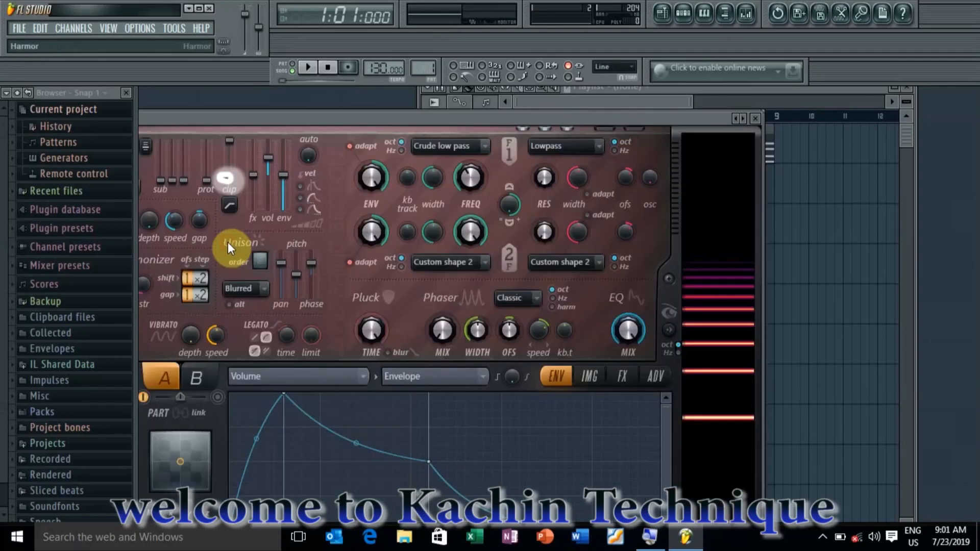
drag(687, 116, 785, 21)
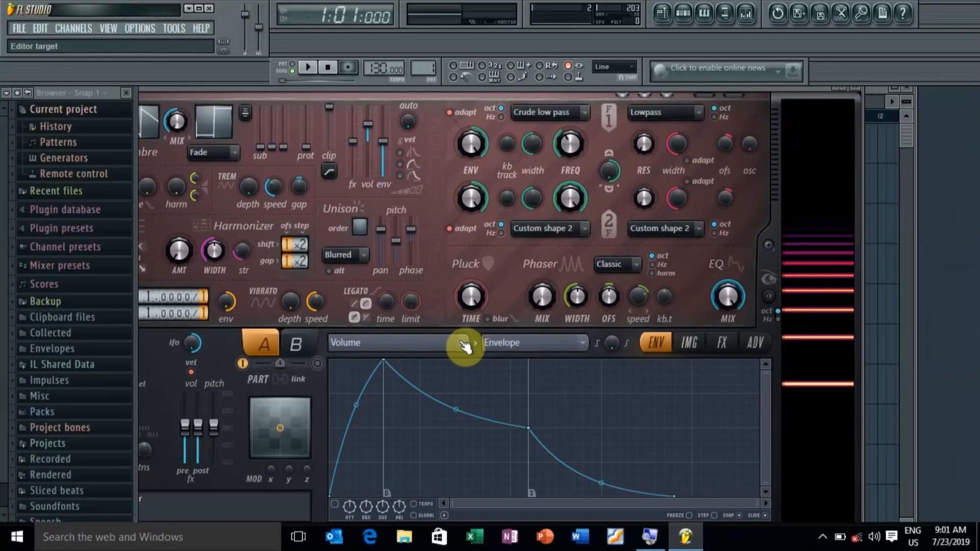
click(460, 341)
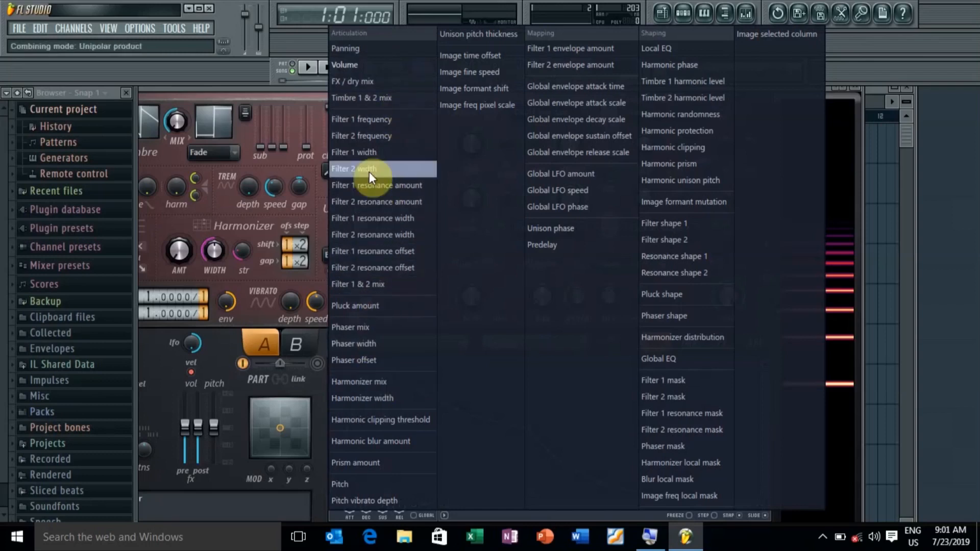
click(385, 120)
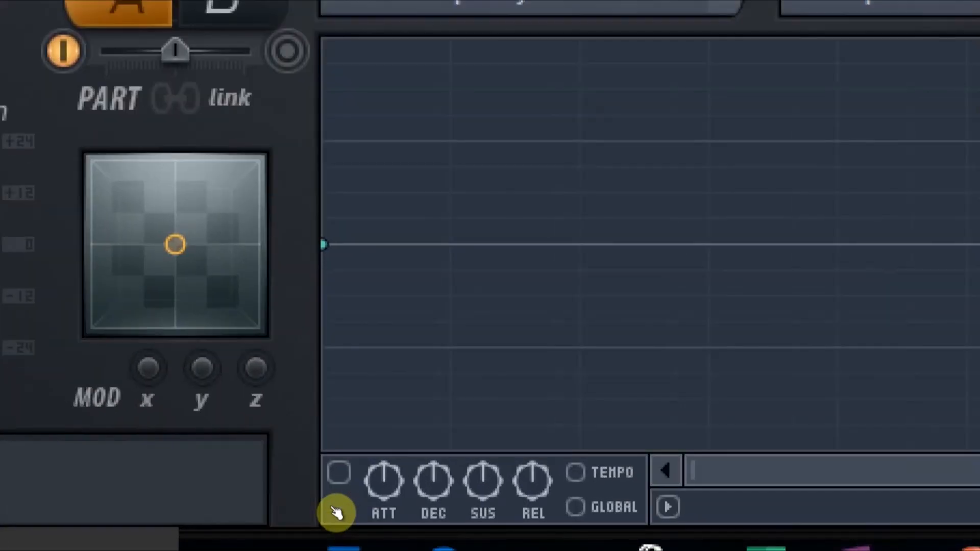
click(338, 473)
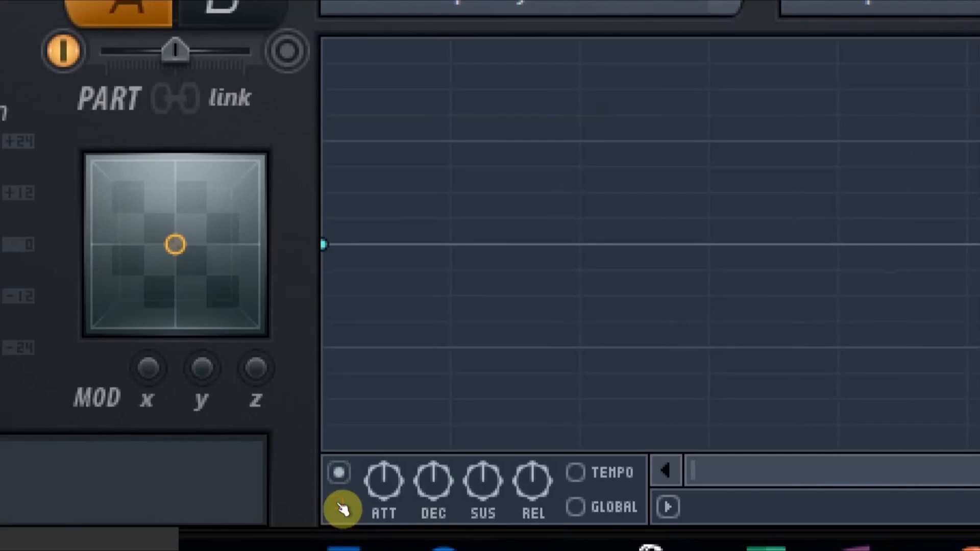
click(576, 472)
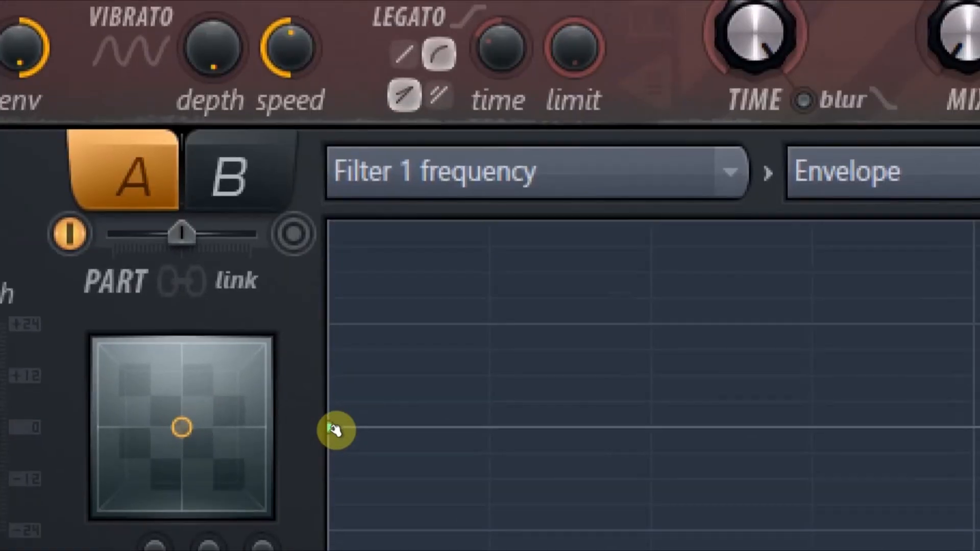
Raise the Filter 1 frequency envelope's first point, add ten rising and falling points up to 1:02:024, and play the song
drag(331, 430, 337, 389)
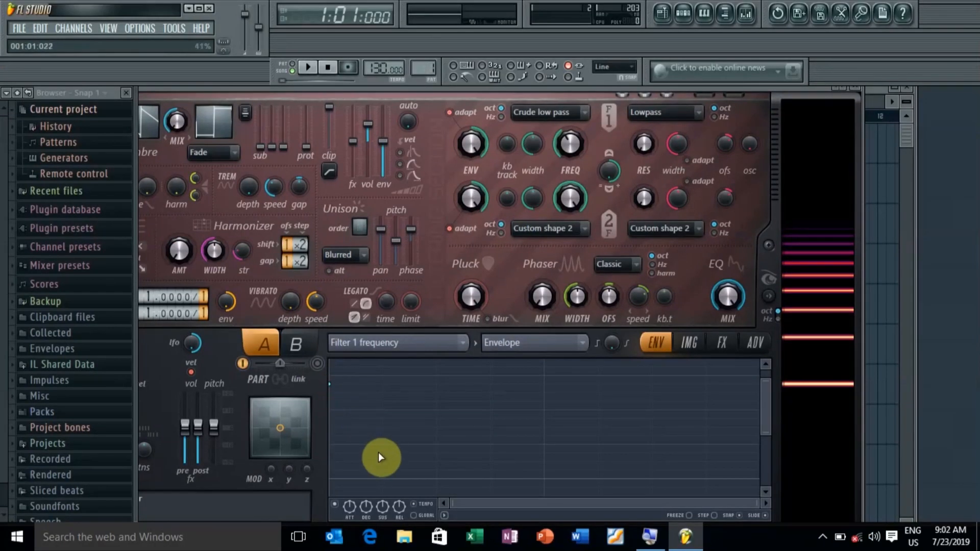
right_click(383, 409)
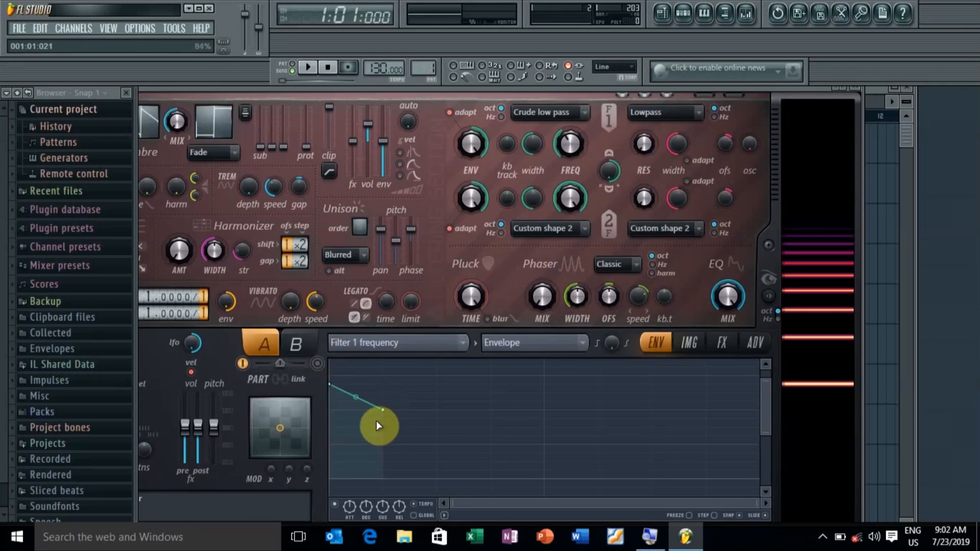
right_click(384, 428)
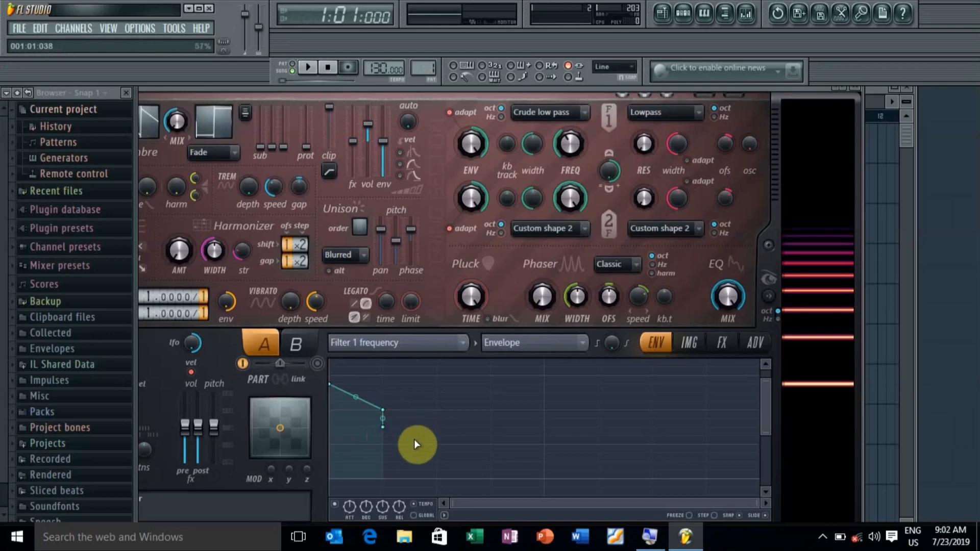
right_click(437, 445)
right_click(437, 419)
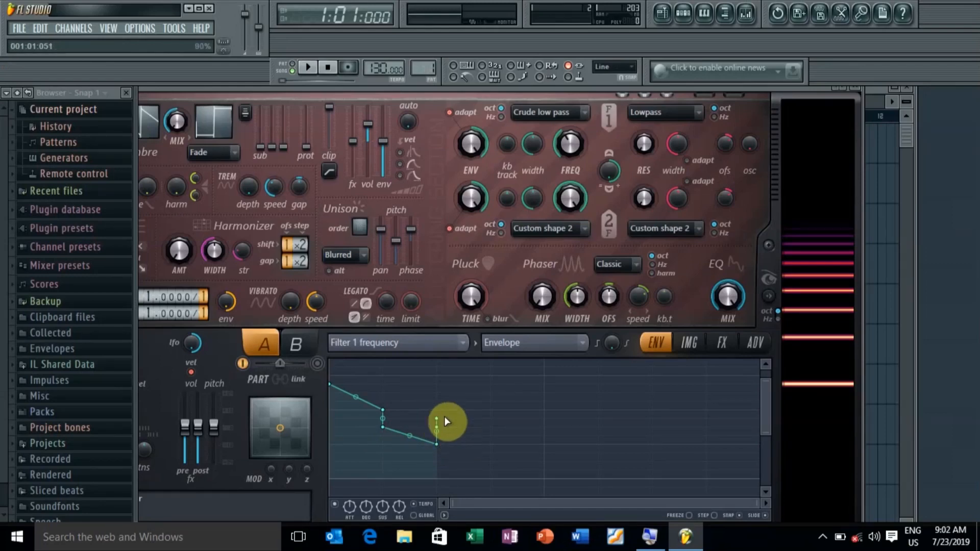
right_click(491, 418)
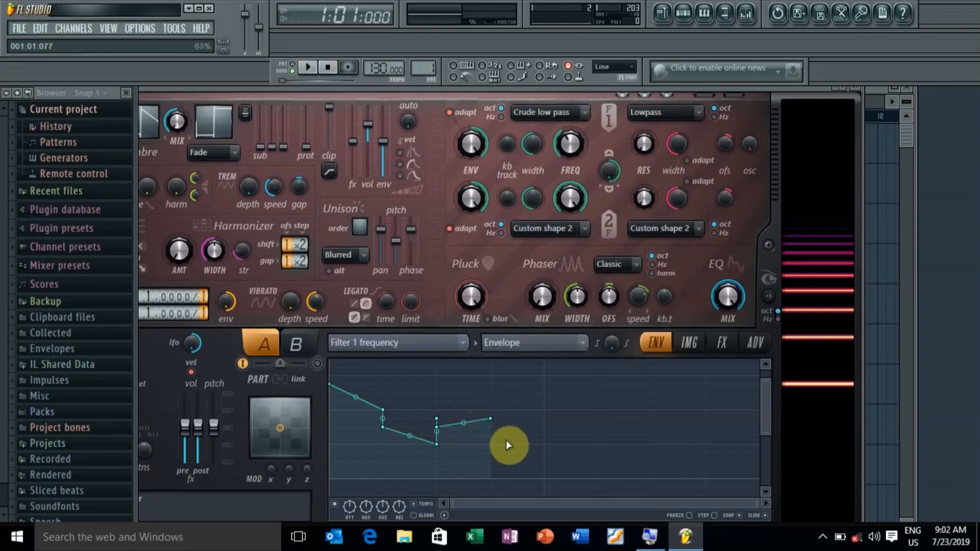
right_click(544, 444)
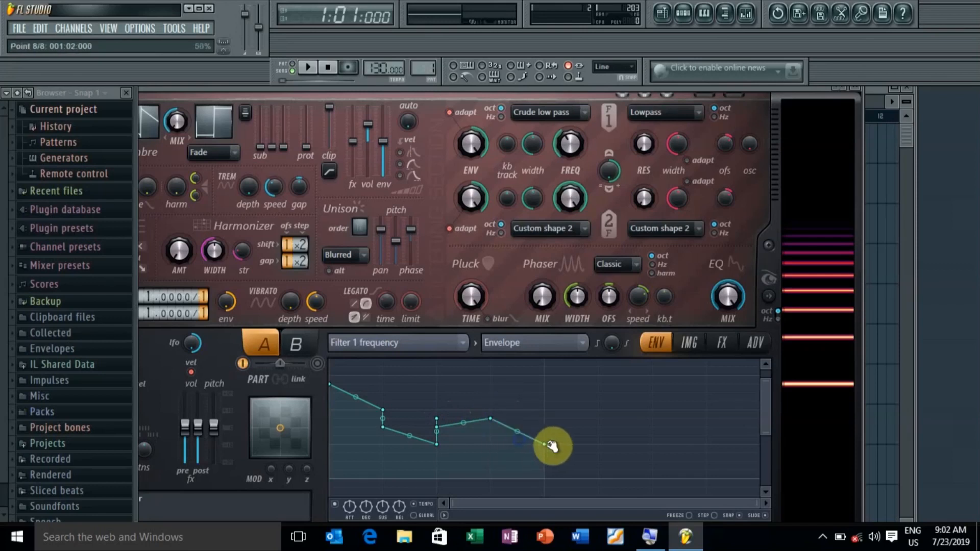
right_click(596, 362)
right_click(597, 476)
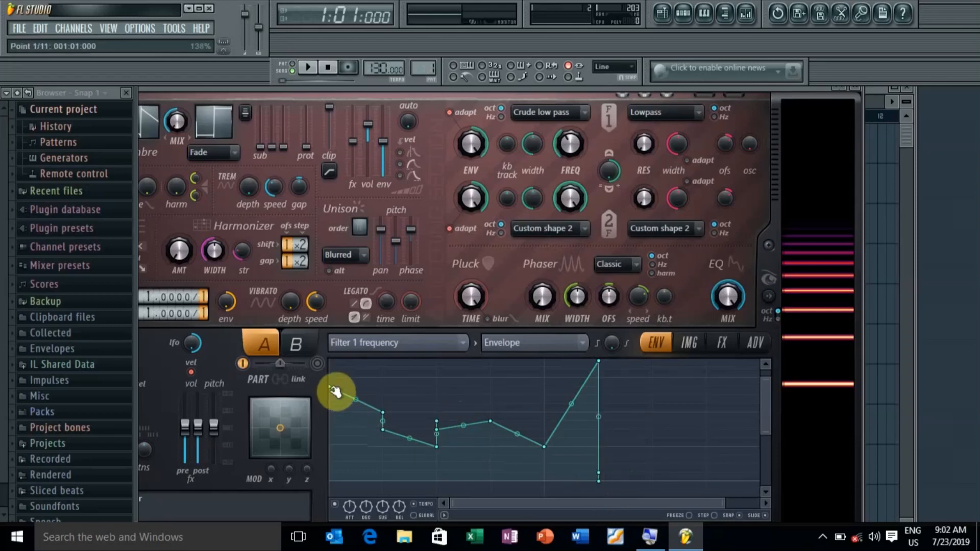
key(space)
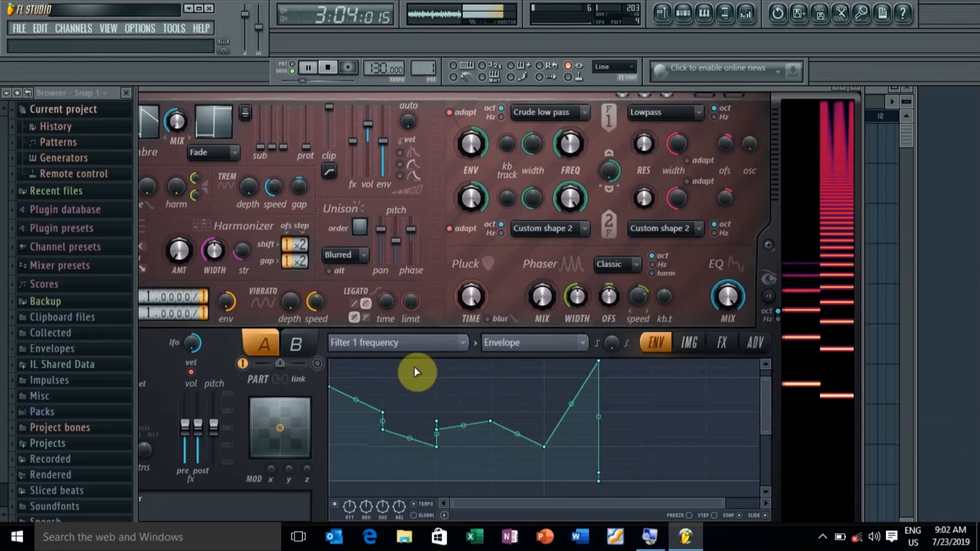
key(space)
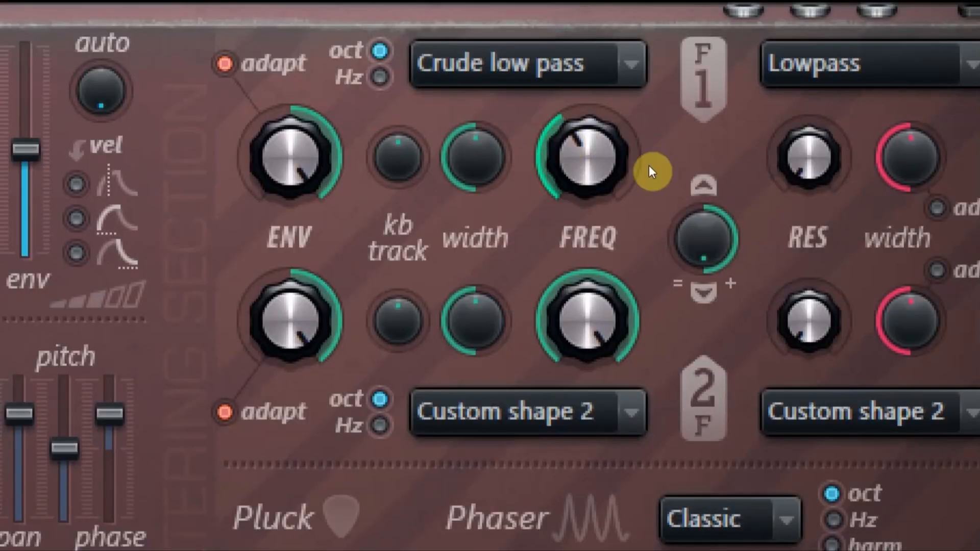
Turn up the Filter 1 frequency knob and mark the envelope's first point as the loop start, lowered to 0%
drag(562, 127, 540, 40)
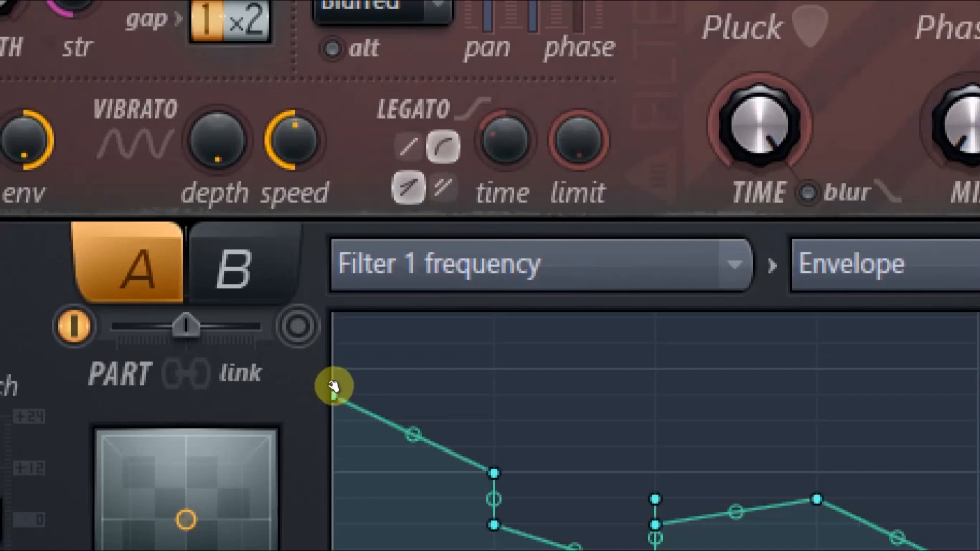
right_click(335, 388)
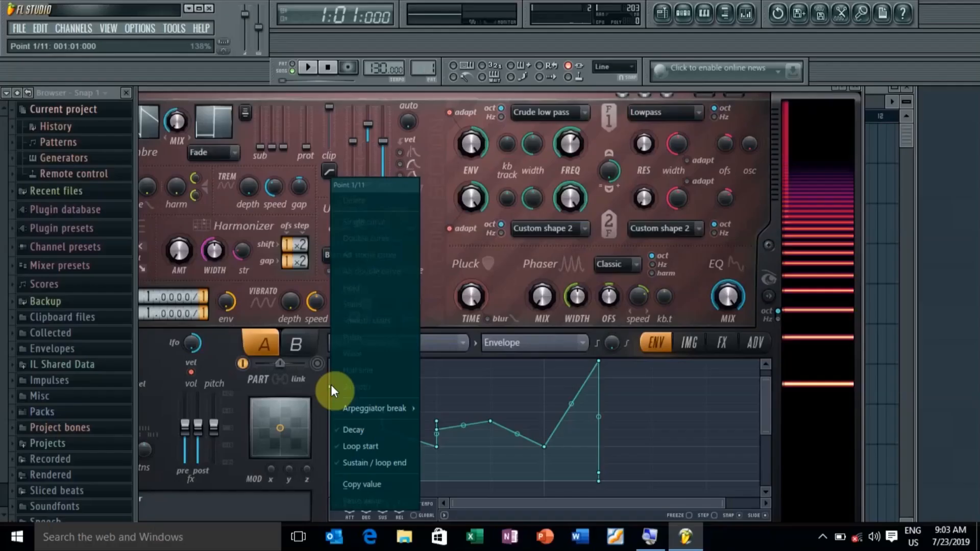
click(347, 446)
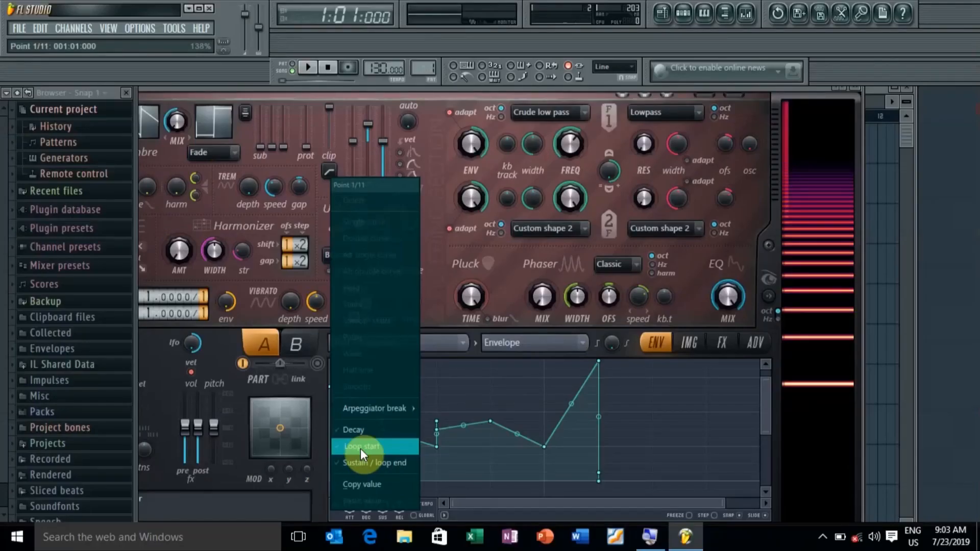
click(360, 447)
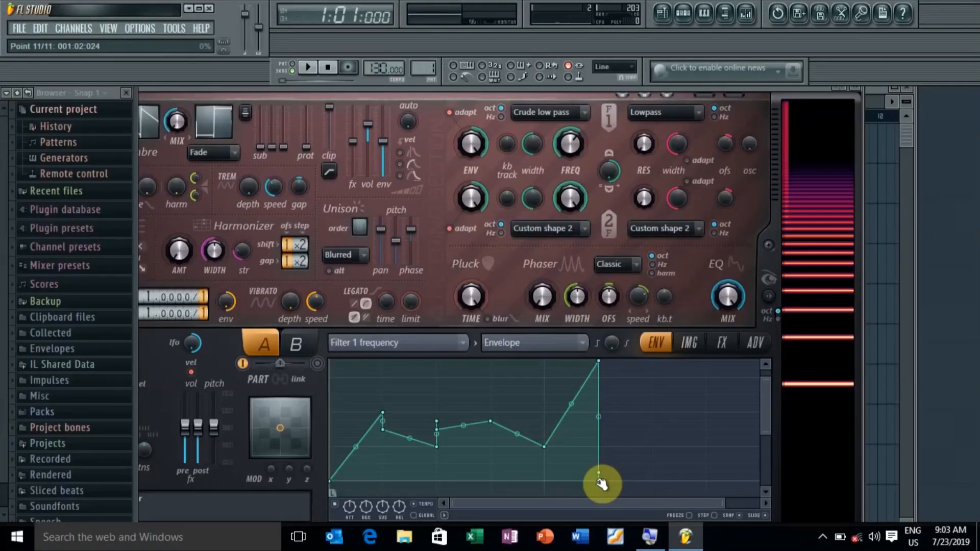
Mark the envelope's last point as Sustain / loop end and play the song with the looping filter envelope
right_click(600, 482)
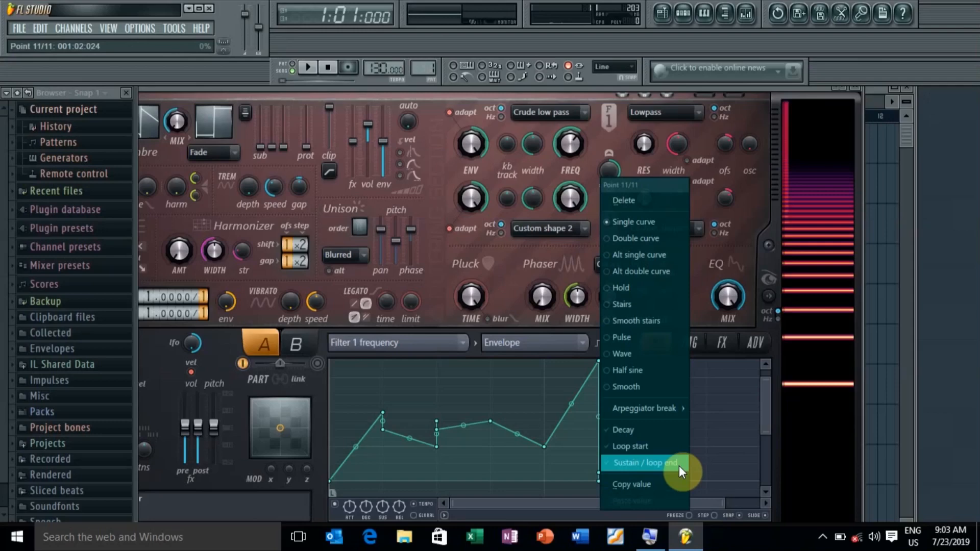
click(679, 466)
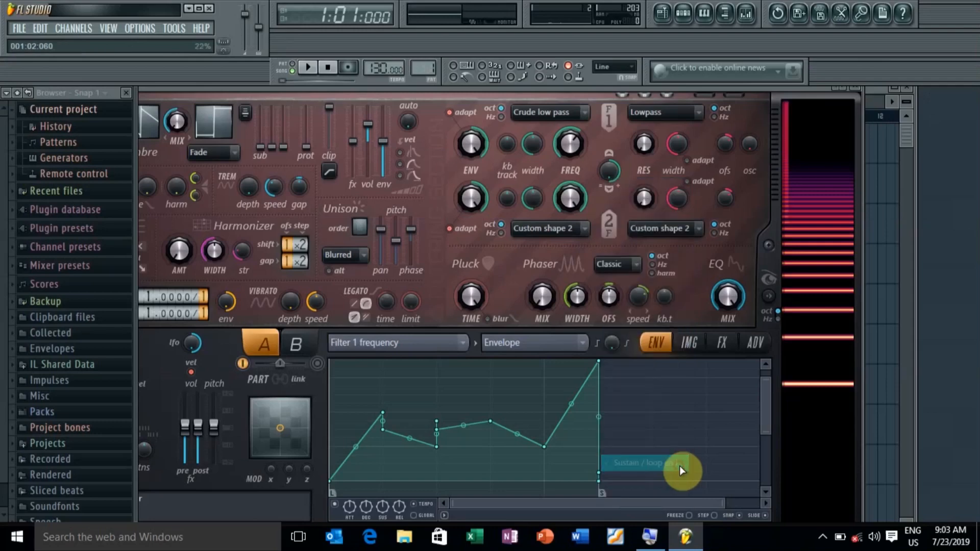
key(space)
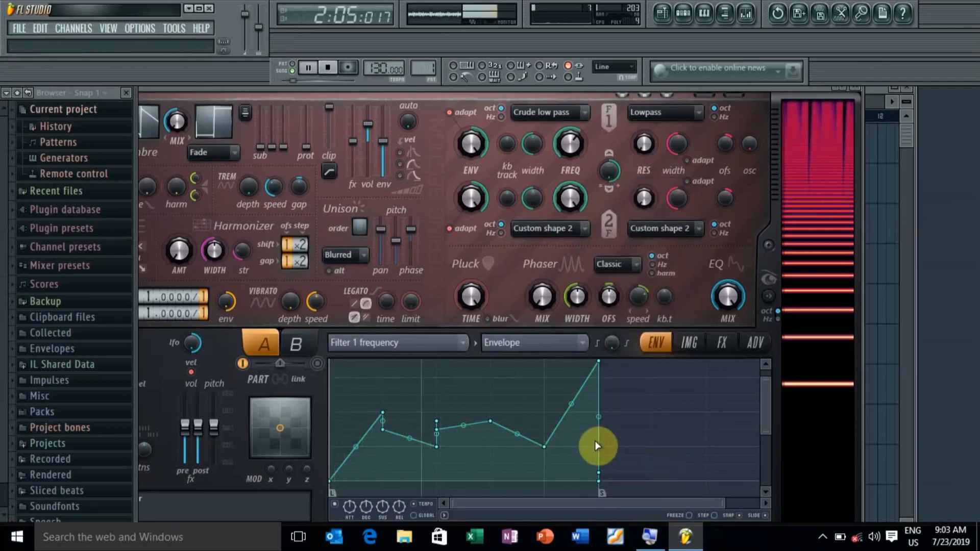
key(space)
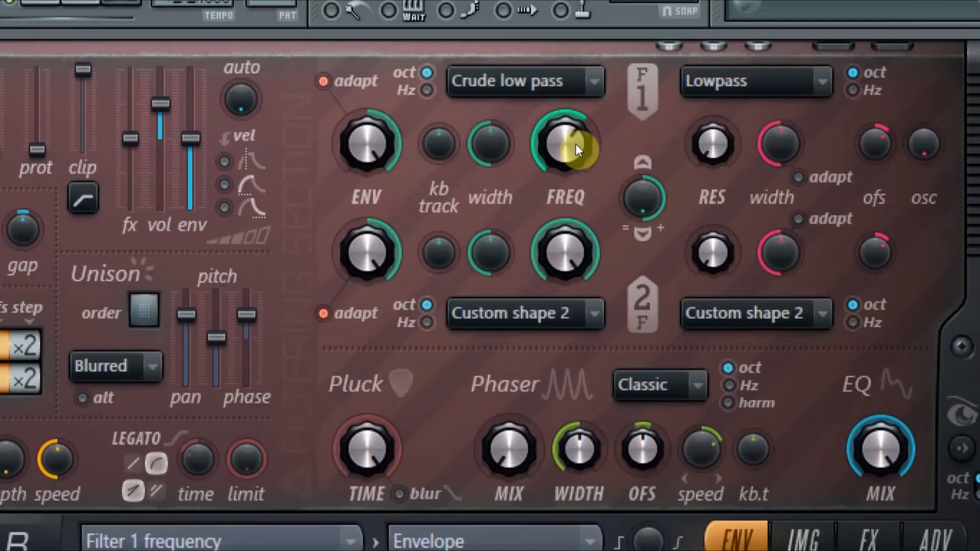
Create an automation clip for Harmor's Filter 1 frequency and maximize the playlist
right_click(576, 147)
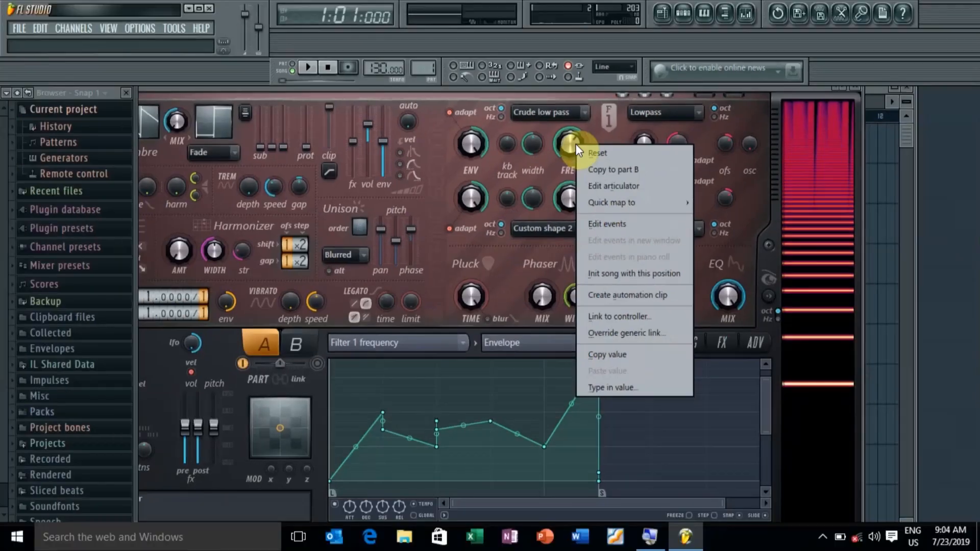
click(623, 297)
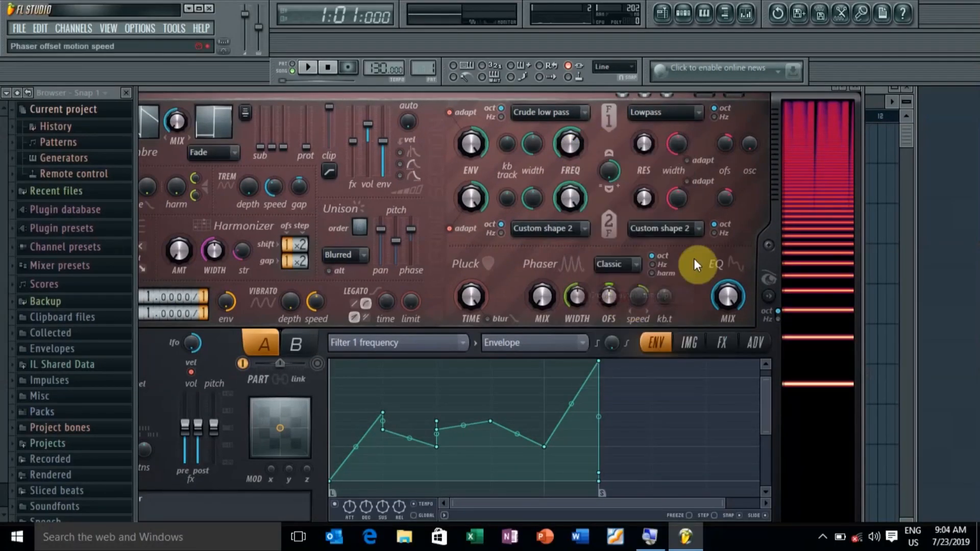
double_click(874, 90)
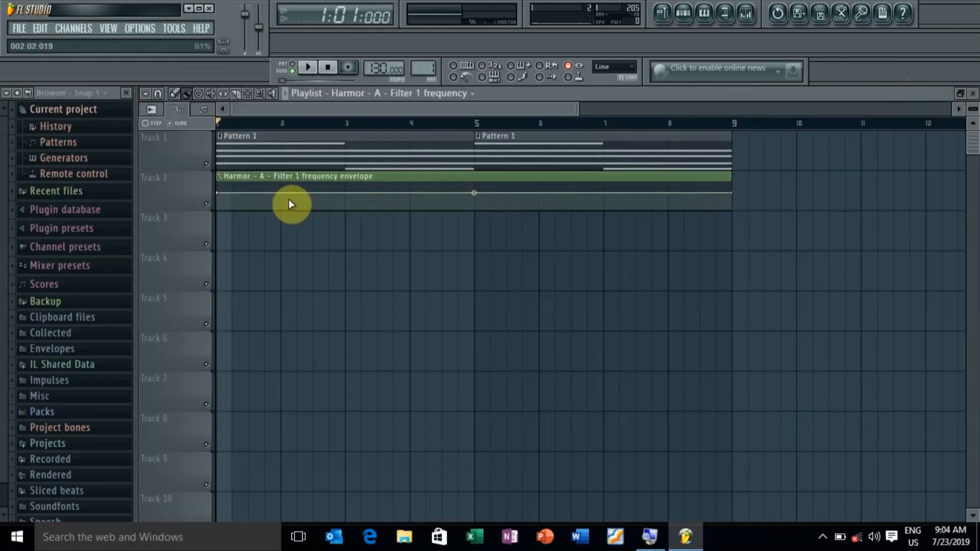
Shape the Filter 1 frequency automation on Track 2 with alternating high and low points through bar 7, and play the song
drag(249, 194, 264, 204)
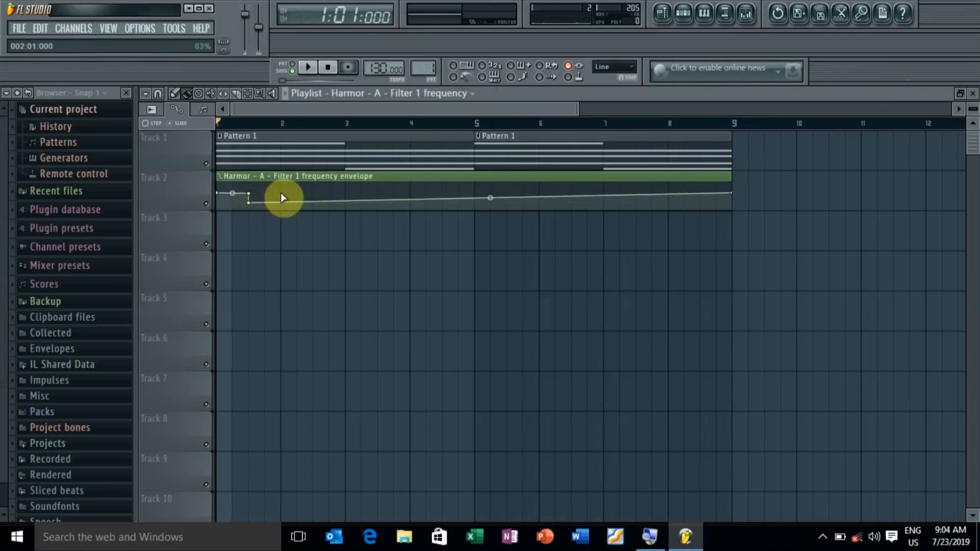
click(281, 193)
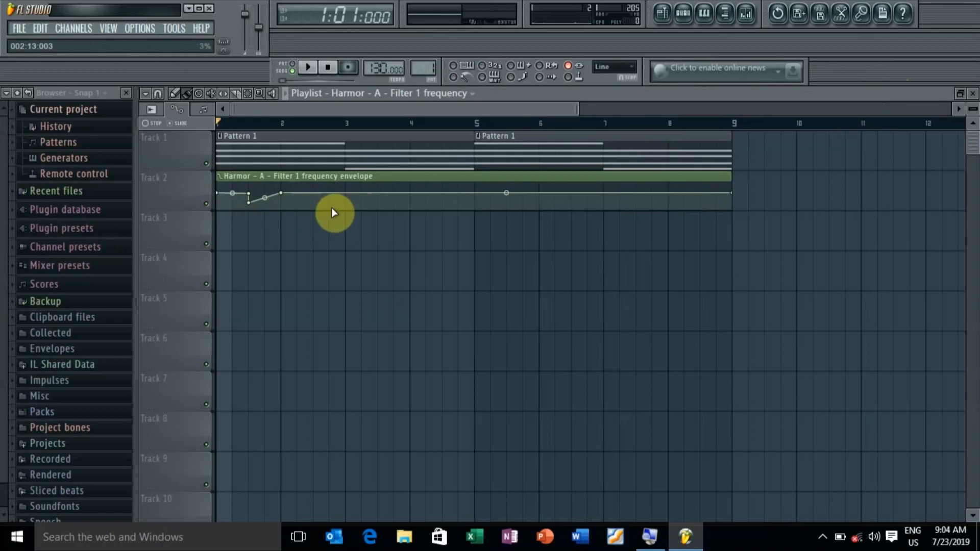
click(345, 206)
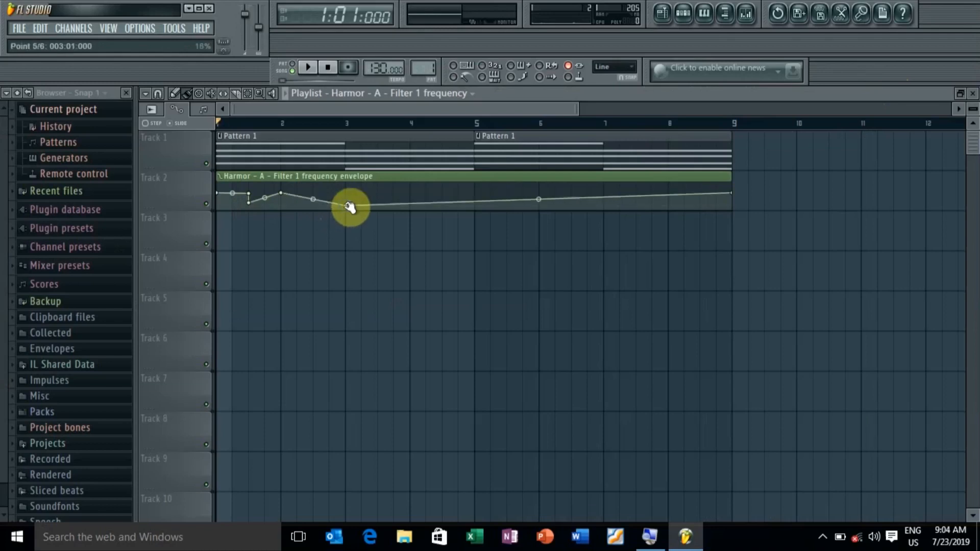
click(410, 183)
click(426, 203)
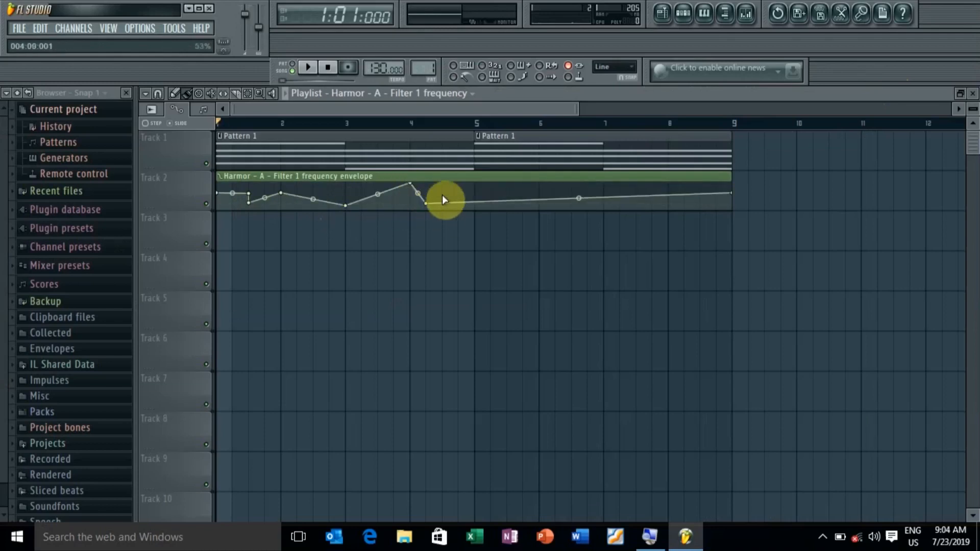
click(442, 194)
drag(446, 207, 462, 204)
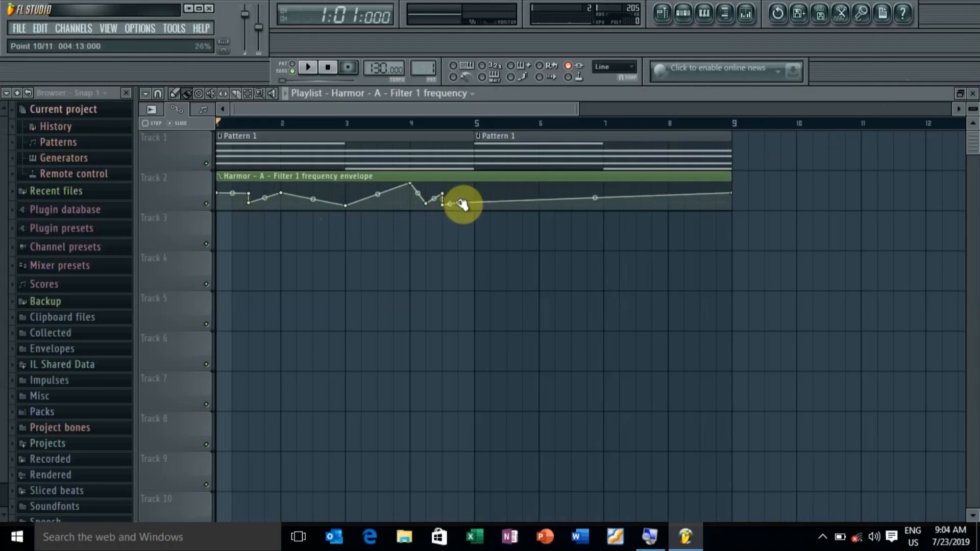
click(458, 188)
click(523, 203)
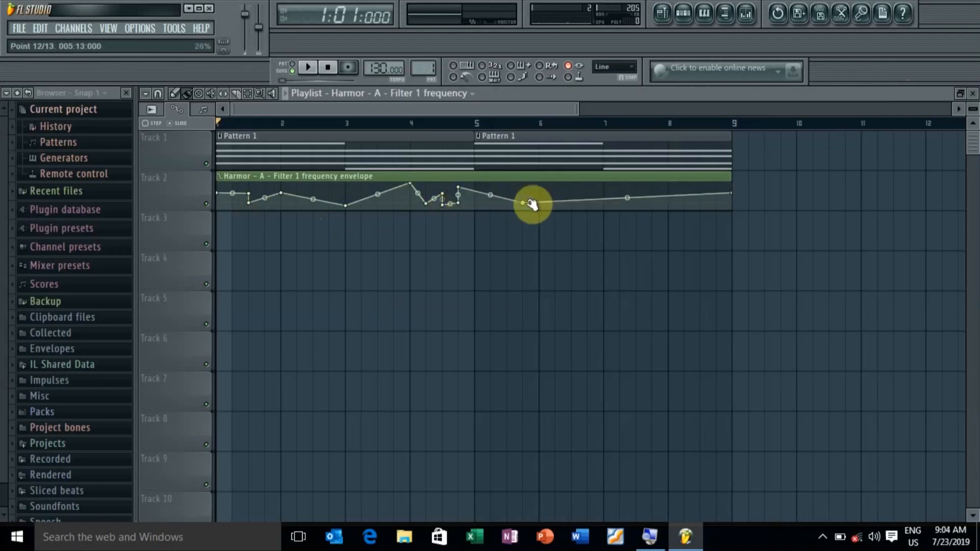
right_click(598, 185)
right_click(625, 202)
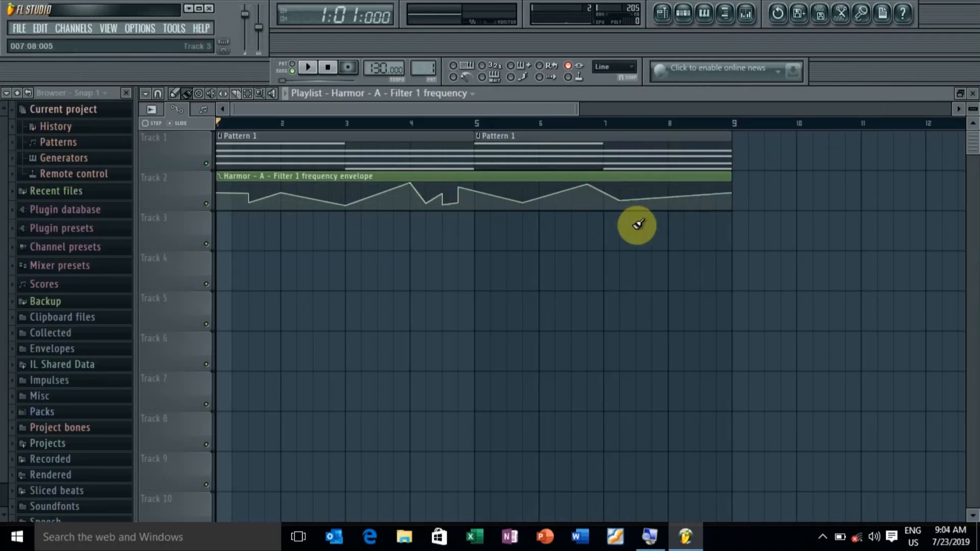
key(space)
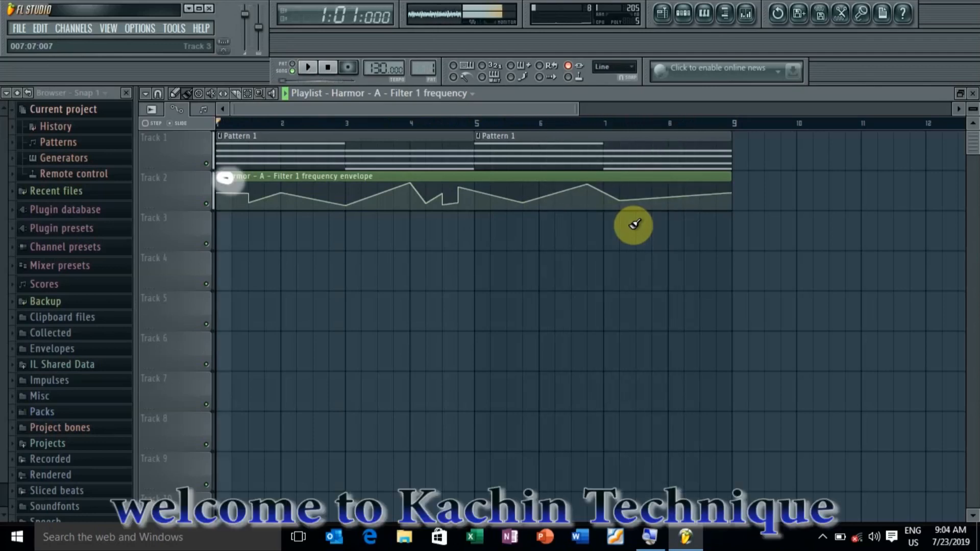
key(space)
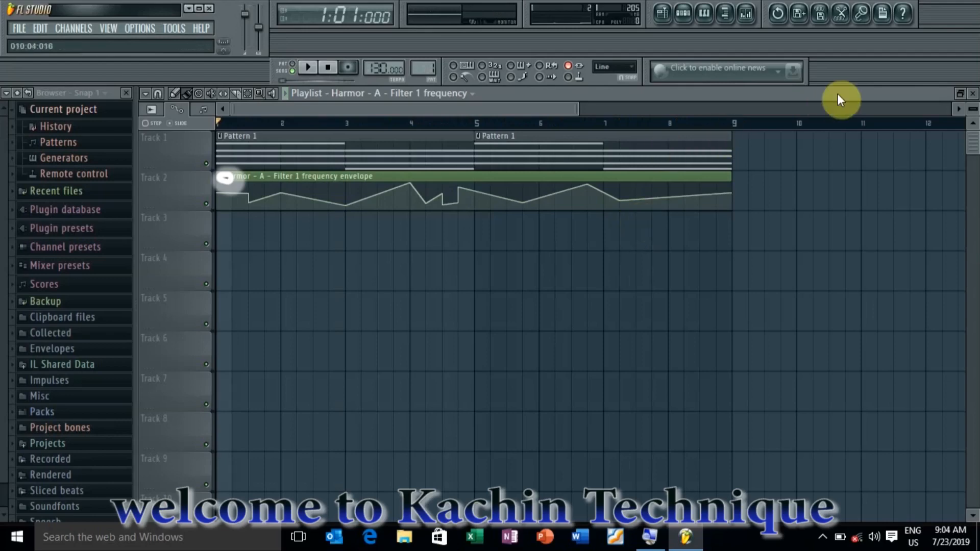
Restore the playlist window and examine the automation options of Harmor's Filter 1 envelope knob
click(960, 94)
click(344, 116)
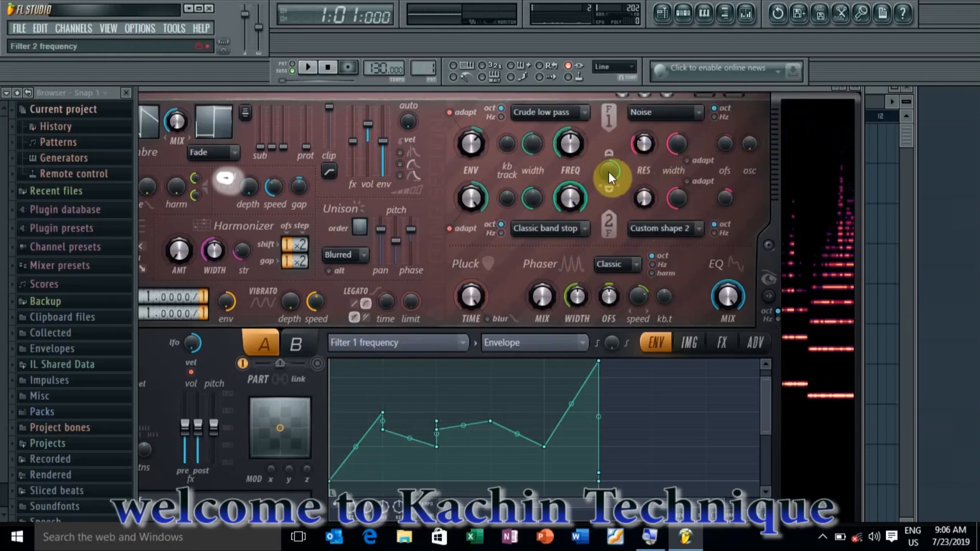
right_click(476, 139)
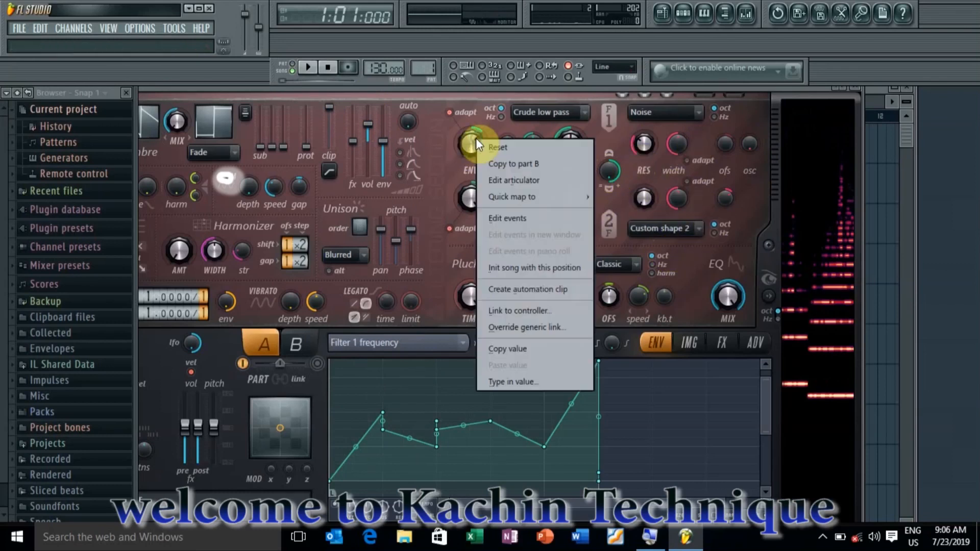
click(522, 294)
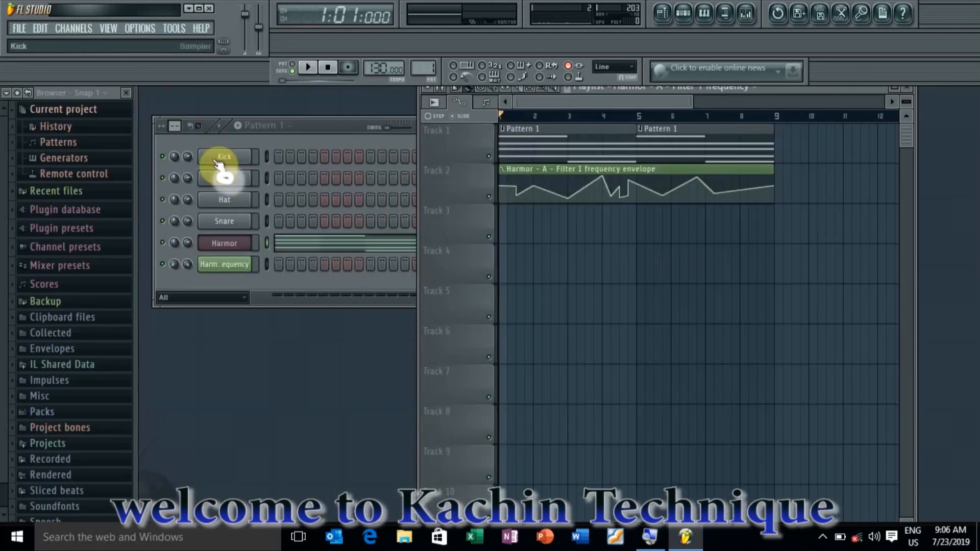
click(218, 242)
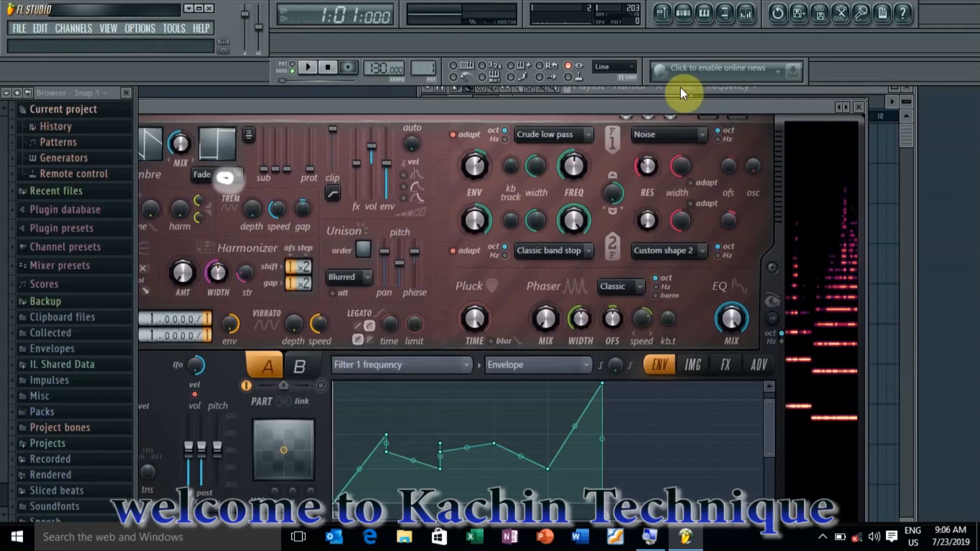
click(859, 107)
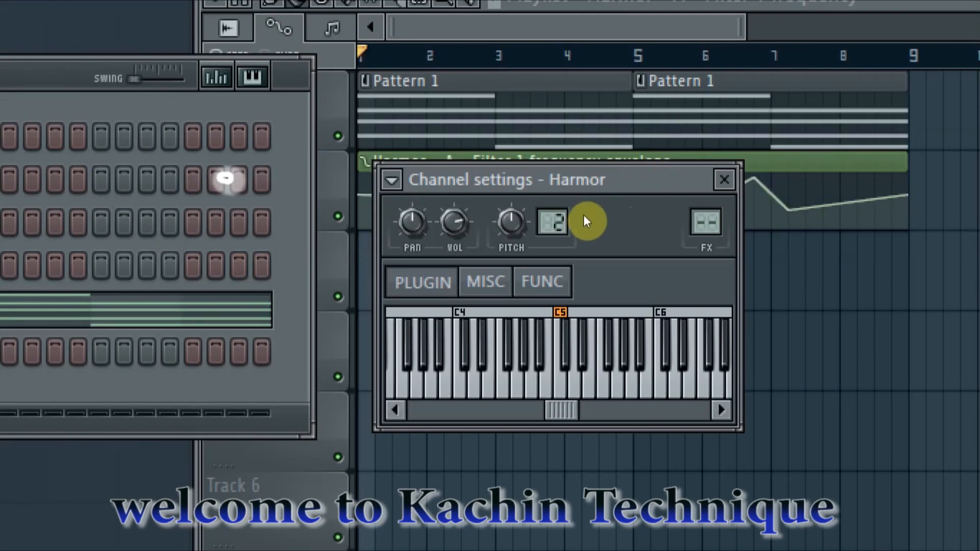
Set Harmor's arpeggiator range to 3 and create an automation clip for the arpeggio direction
click(543, 282)
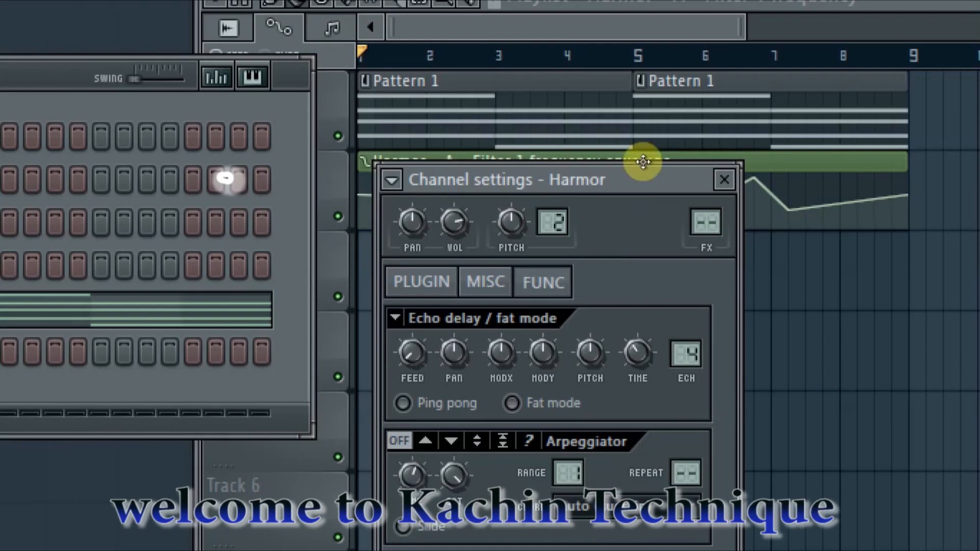
drag(635, 180, 610, 23)
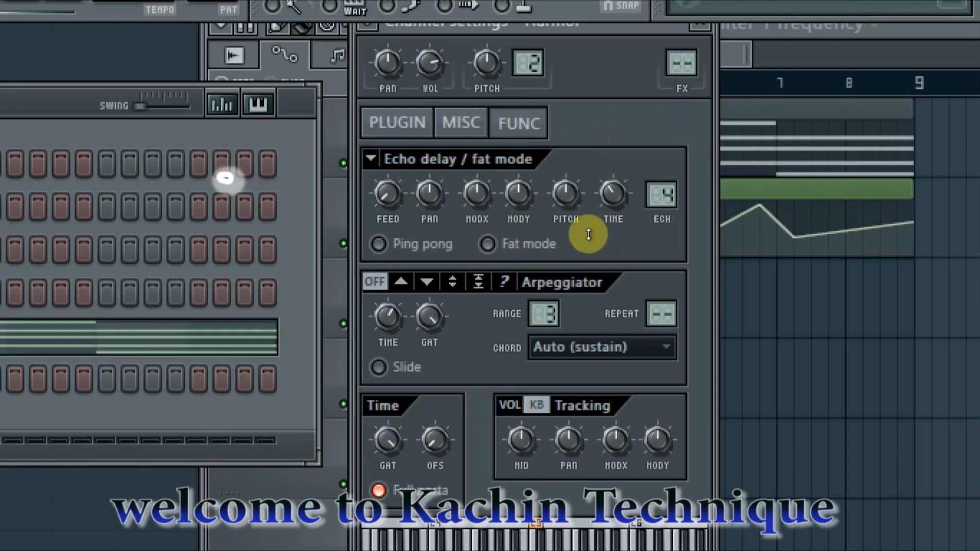
right_click(512, 218)
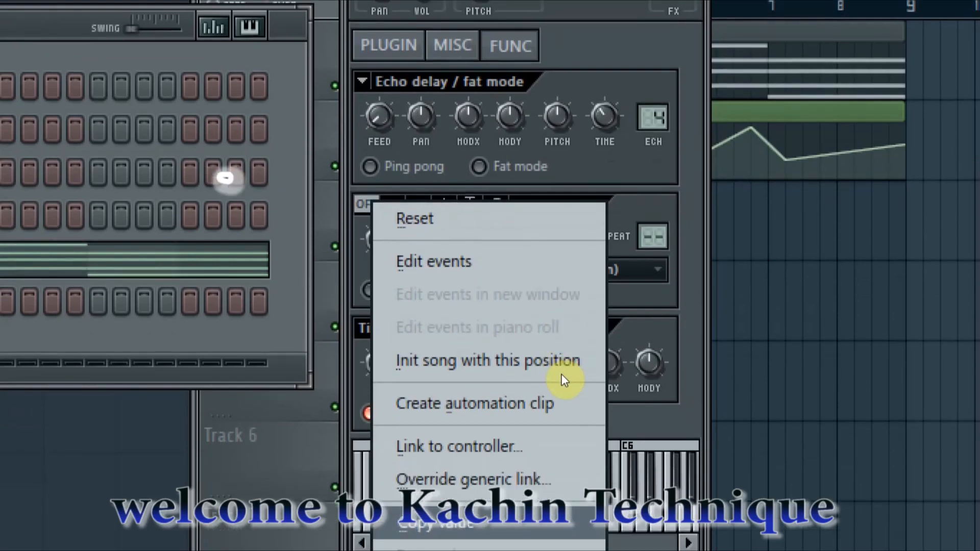
click(477, 399)
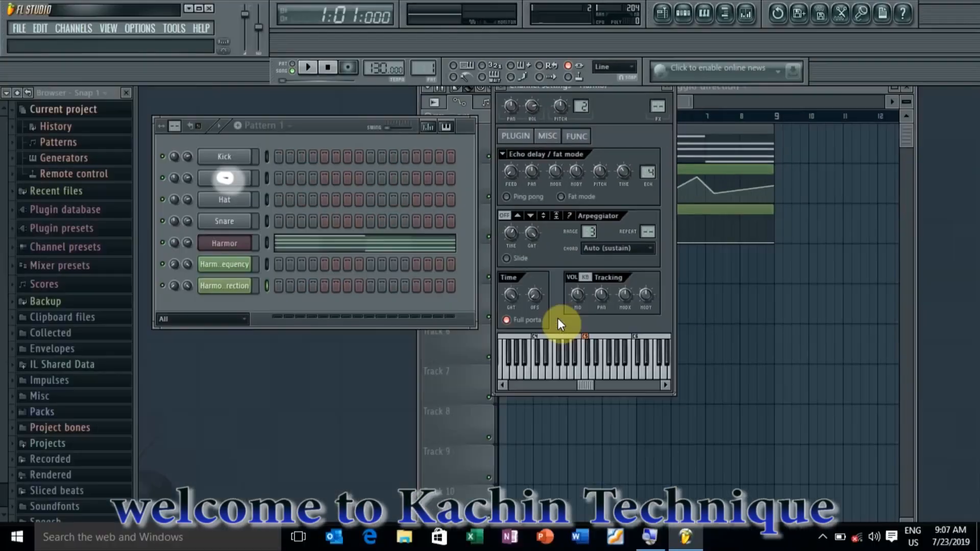
click(668, 90)
Shape the Arpeggio direction automation on Track 3 with alternating high and low points, end it slightly before bar 9, and play the song
click(529, 232)
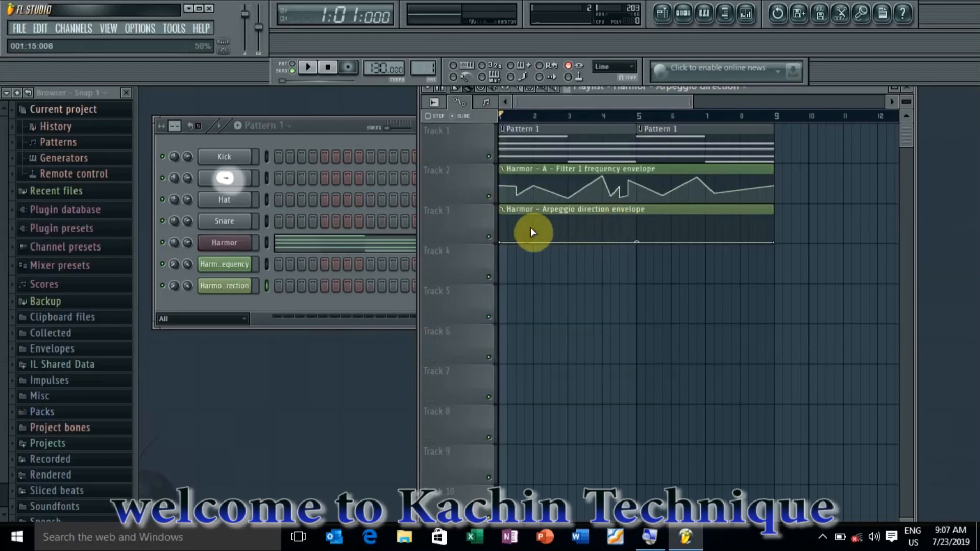
right_click(533, 227)
right_click(576, 237)
right_click(619, 229)
right_click(671, 236)
right_click(697, 219)
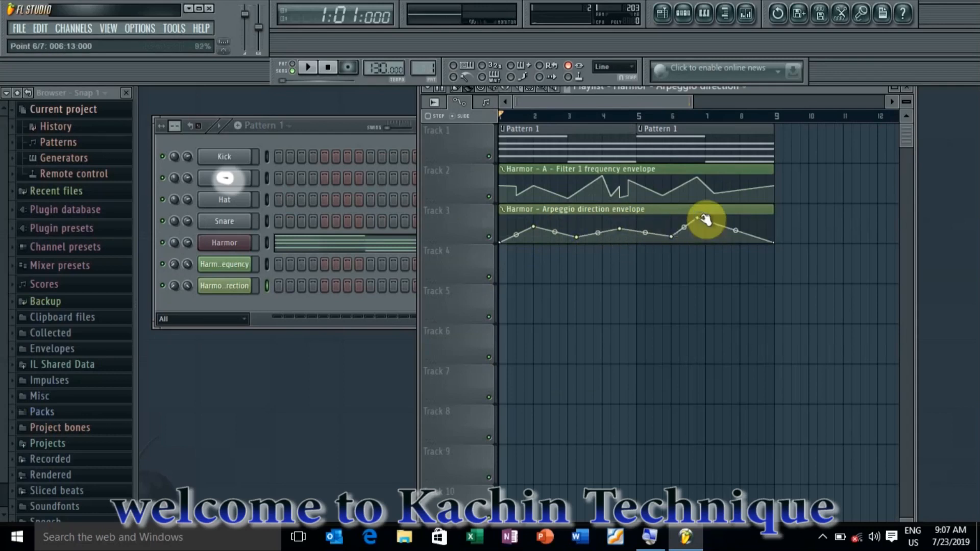
right_click(708, 237)
right_click(733, 225)
drag(772, 242, 763, 238)
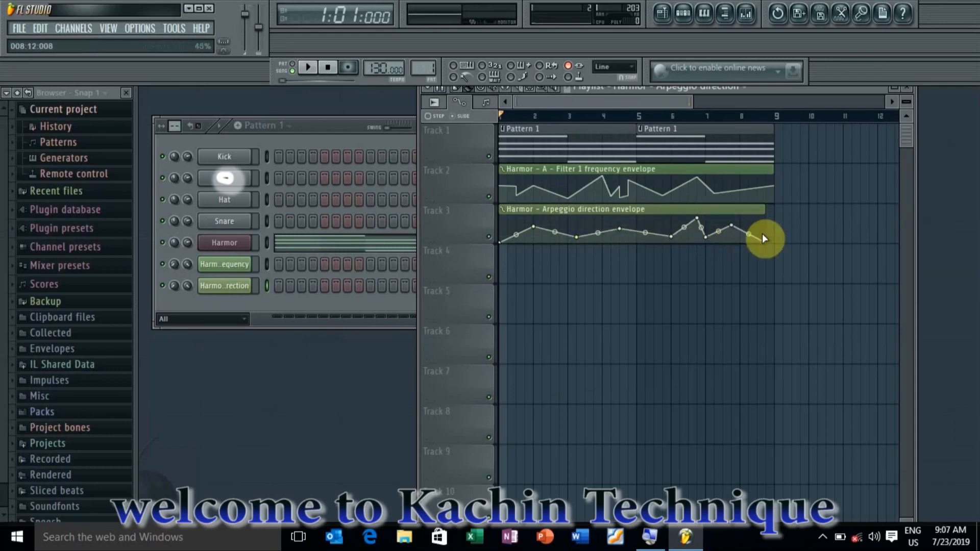
key(space)
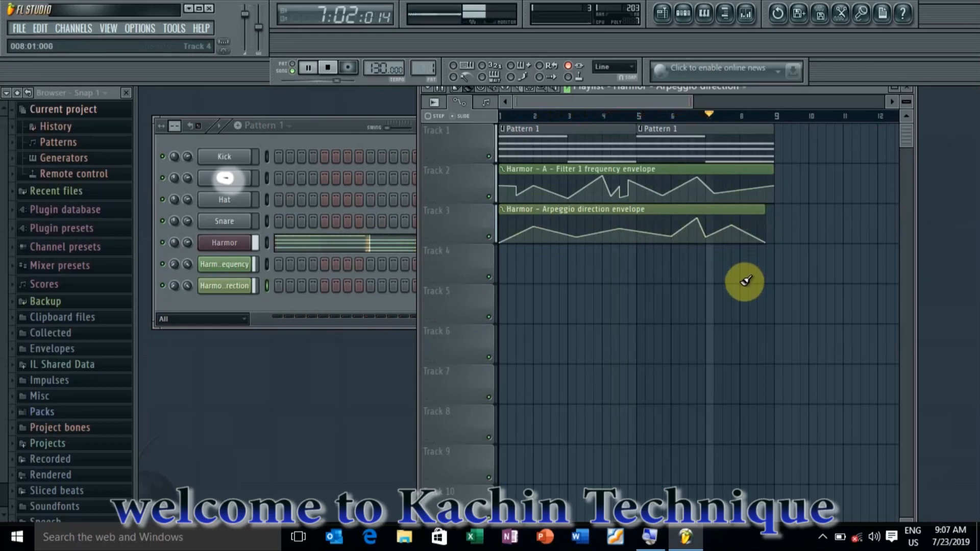
key(space)
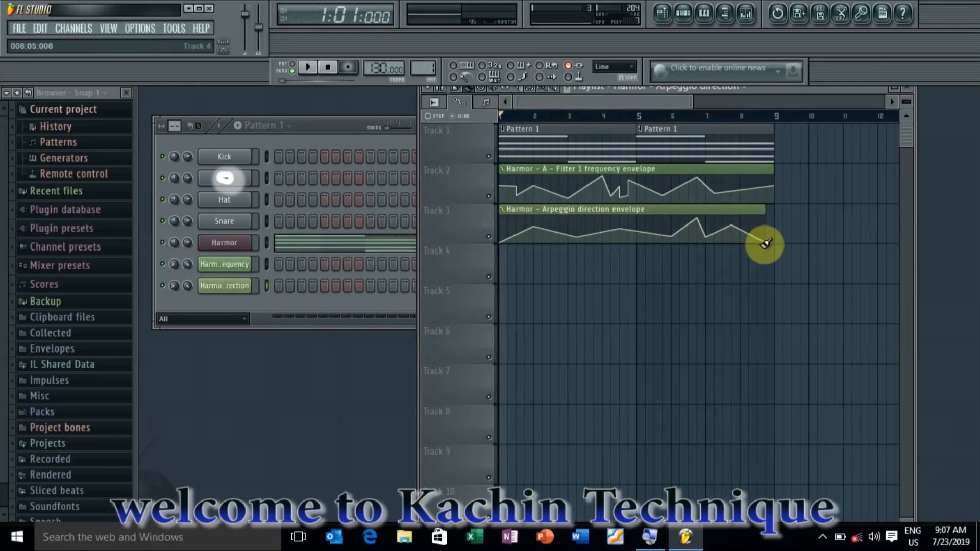
Create an automation clip for the Master track's volume from the mixer
mouse_move(550, 225)
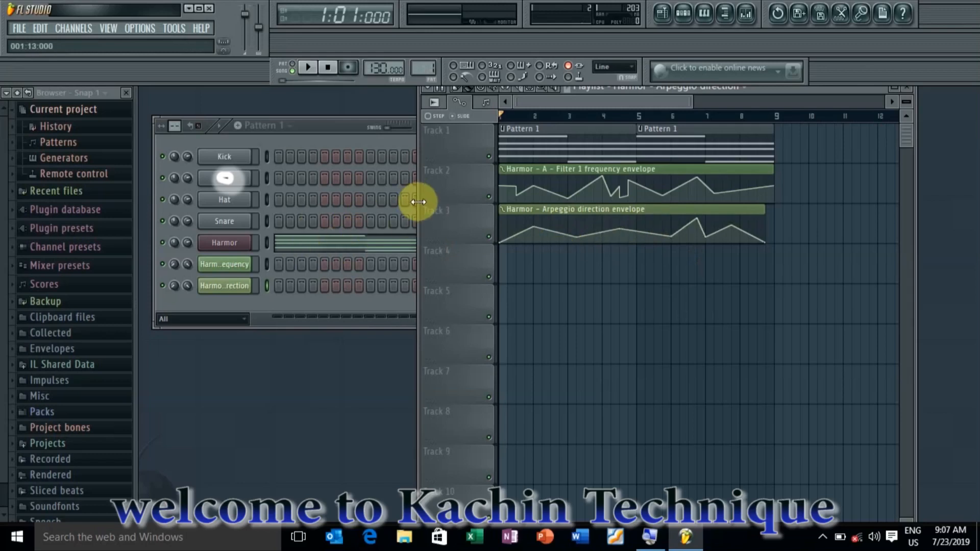
key(F9)
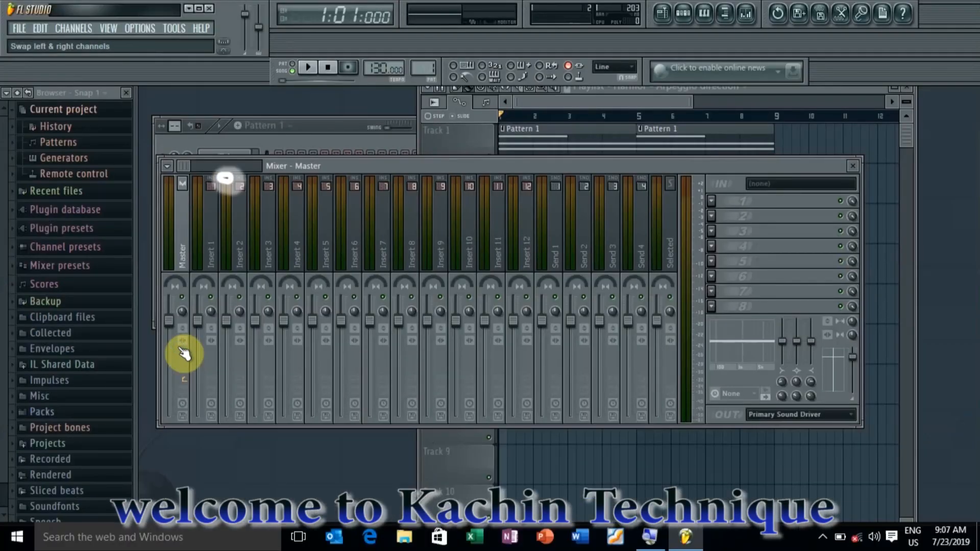
right_click(177, 301)
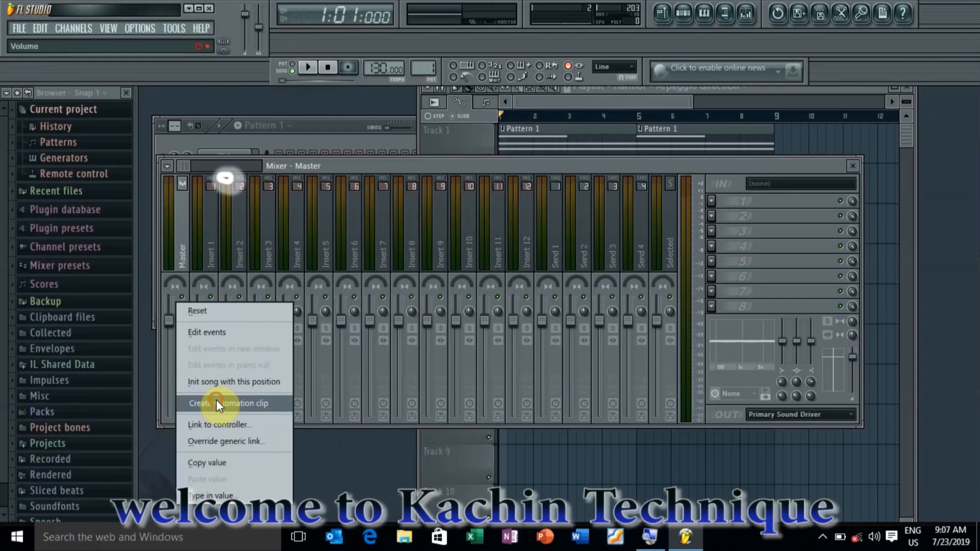
click(215, 401)
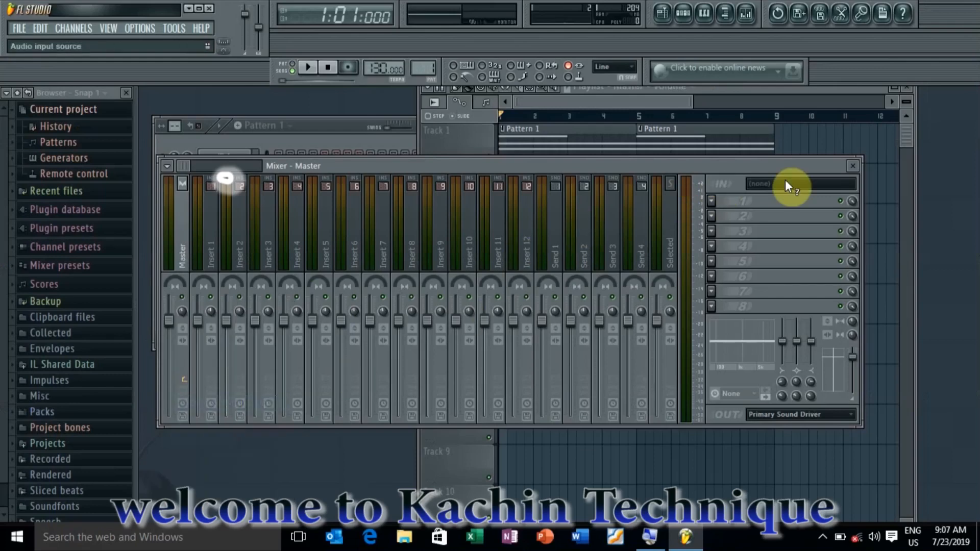
click(851, 169)
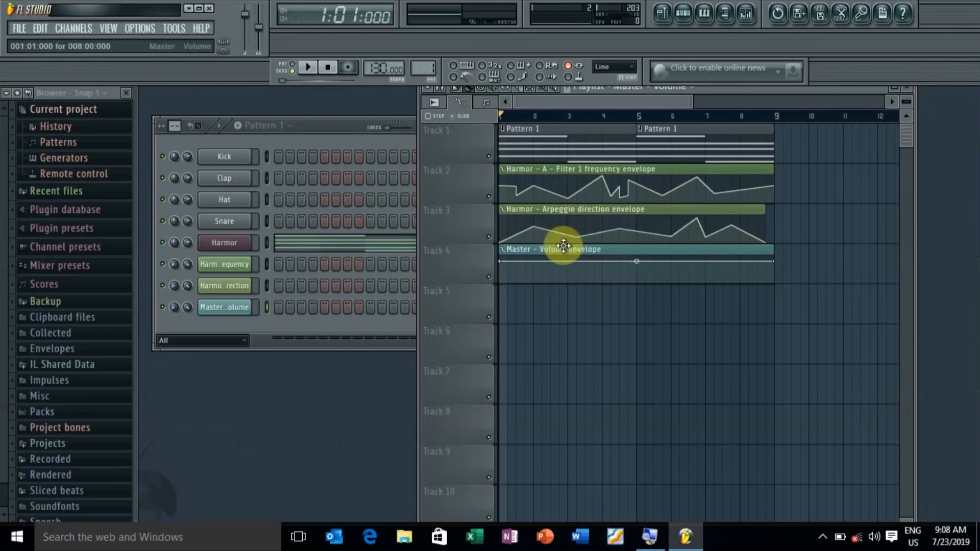
Shape the Master volume automation on Track 4 to drop to 0% between bars 2 and 3, and play the song
key(space)
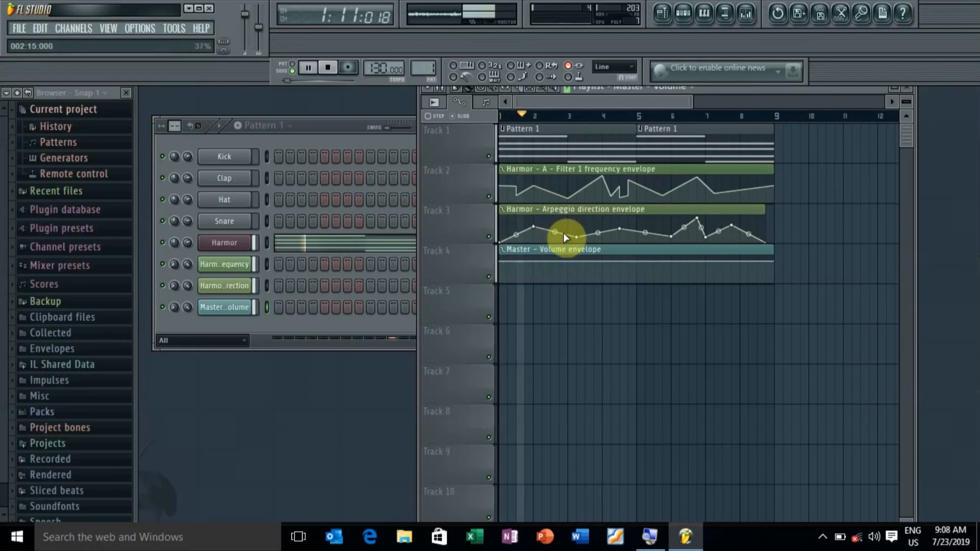
key(space)
right_click(535, 262)
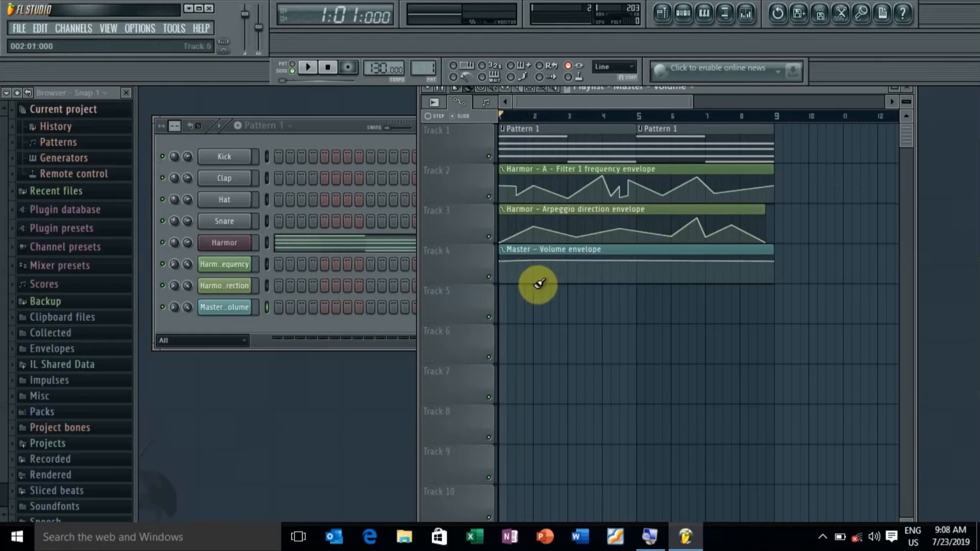
drag(534, 283, 554, 283)
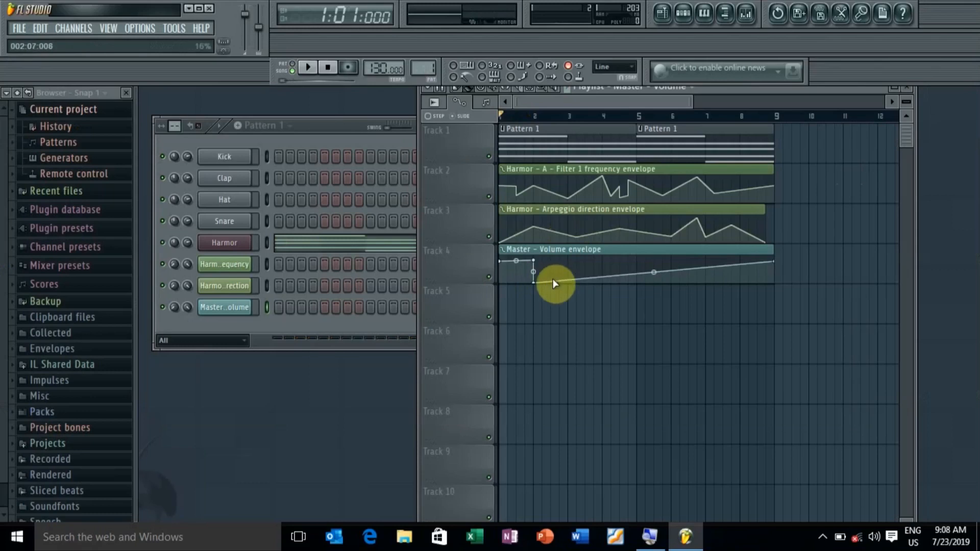
right_click(566, 284)
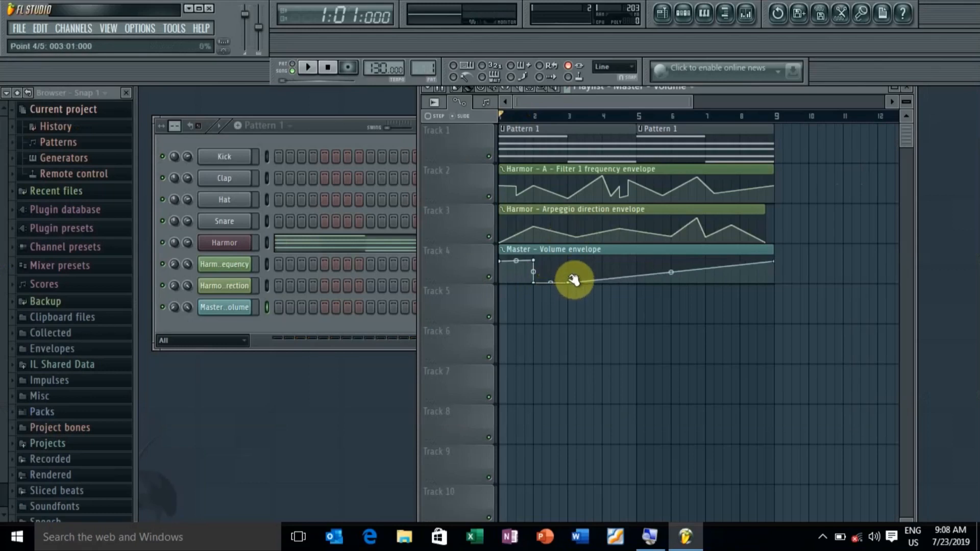
drag(570, 265, 700, 264)
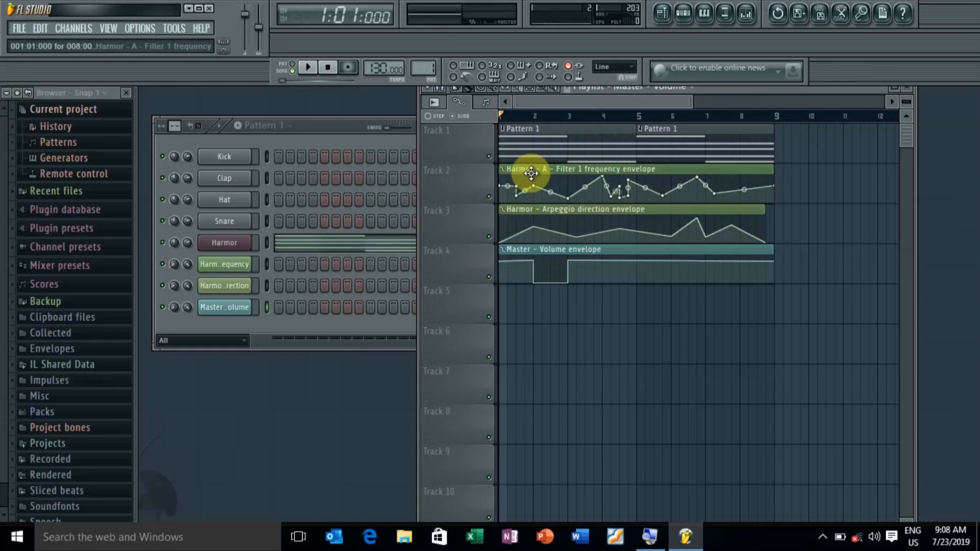
key(space)
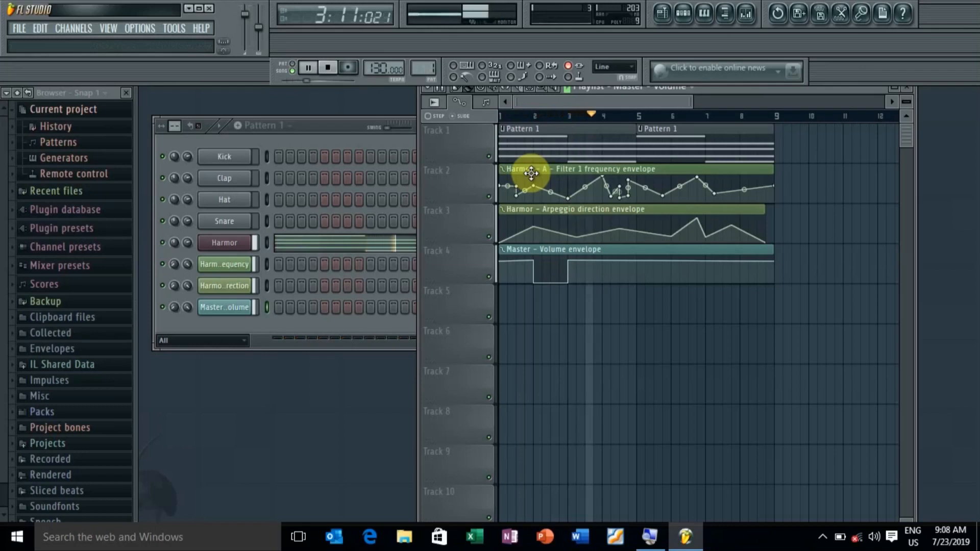
key(space)
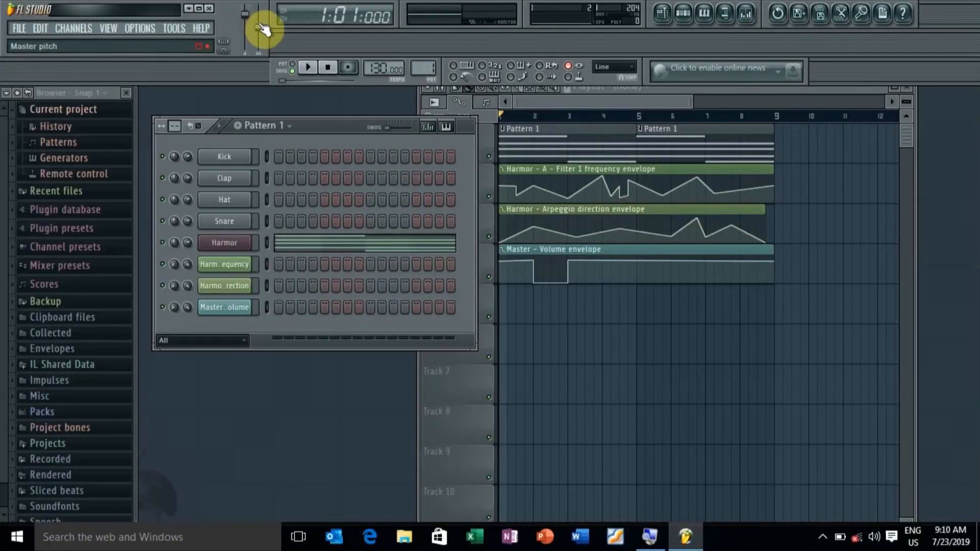
Create an automation clip for the master pitch and maximize the playlist
right_click(188, 74)
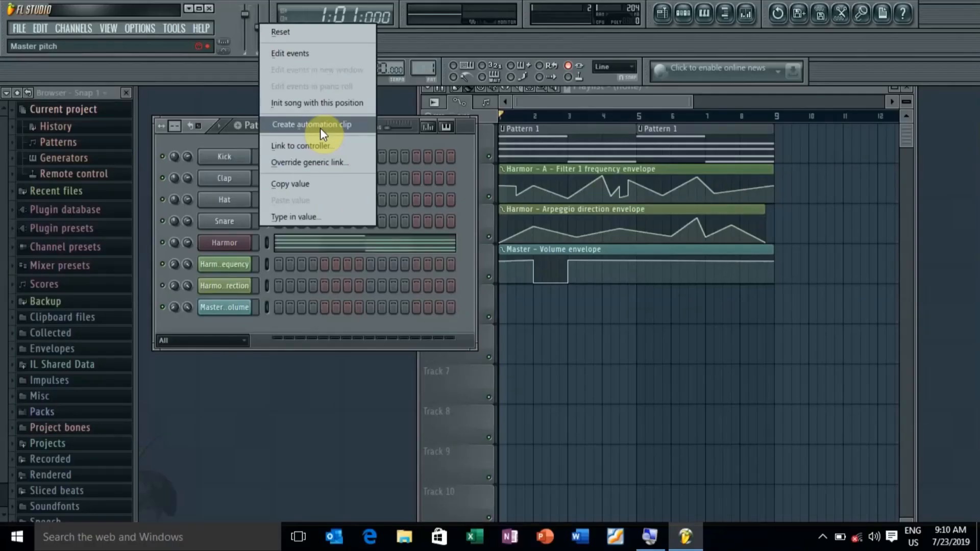
click(320, 127)
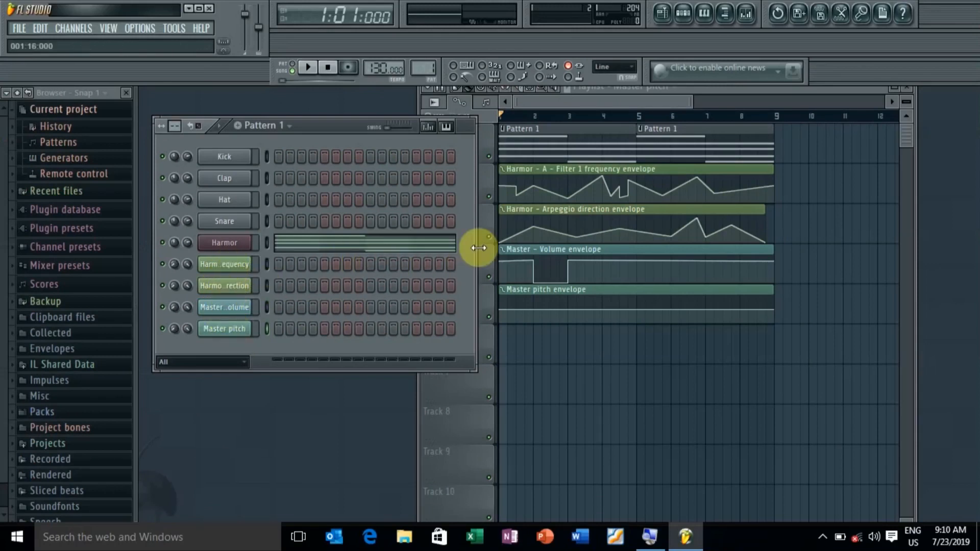
click(751, 91)
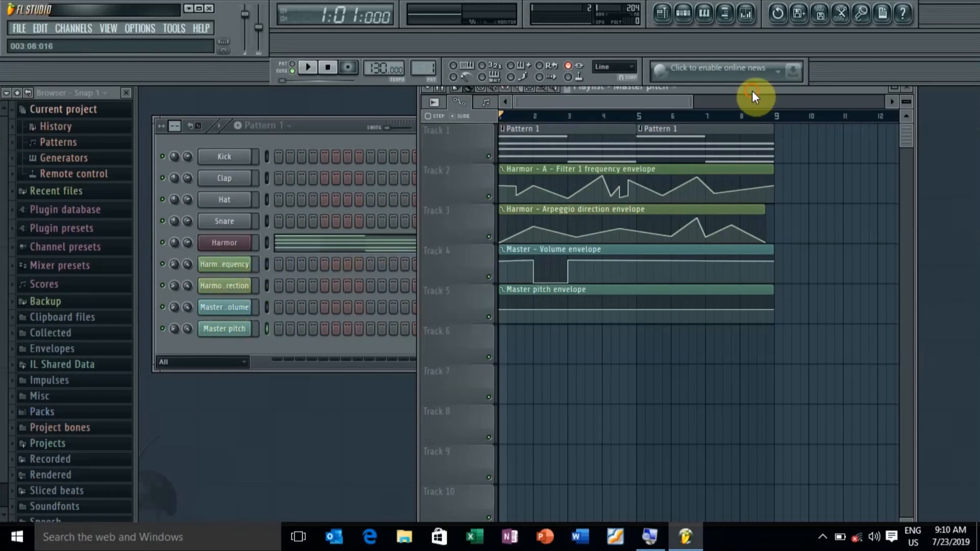
double_click(756, 92)
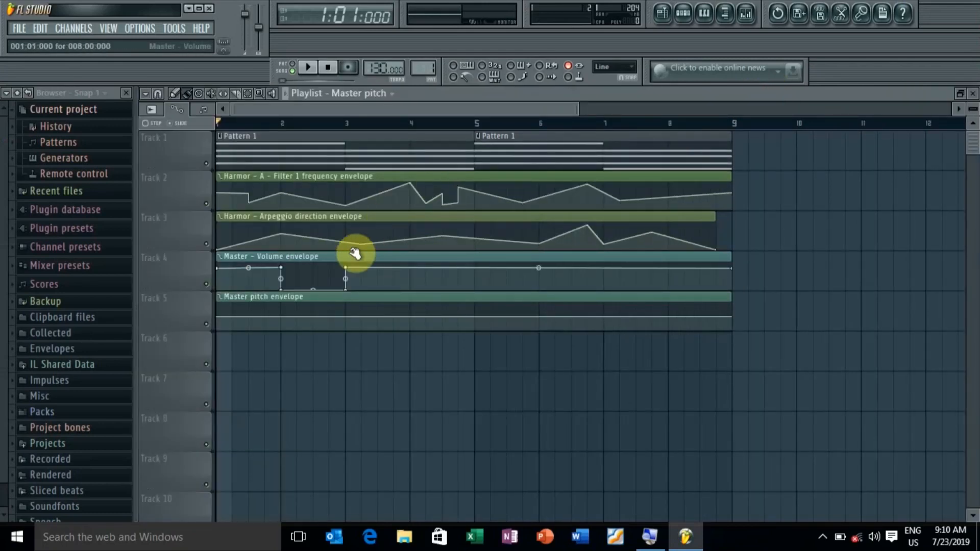
Shape the Master pitch automation on Track 5 with alternating high and low points through bar 8
right_click(231, 307)
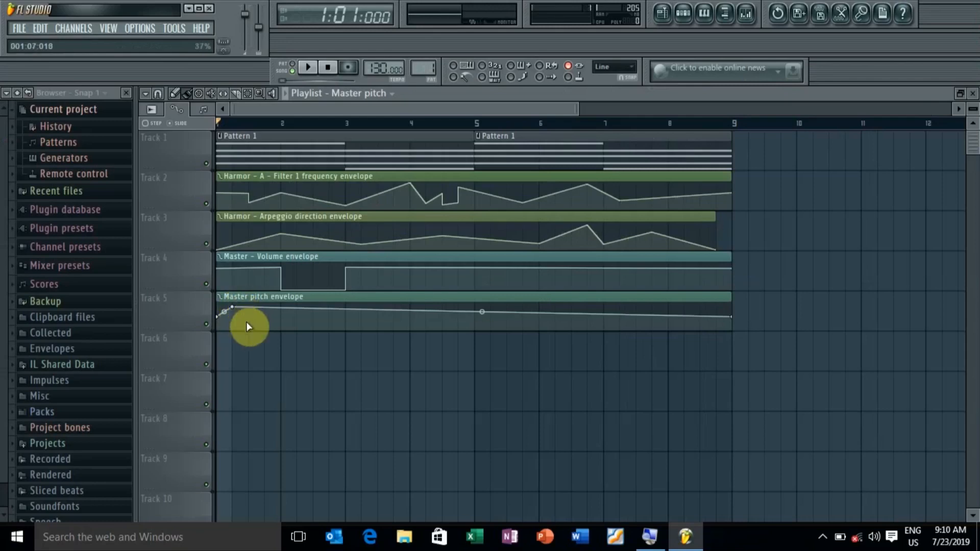
right_click(279, 329)
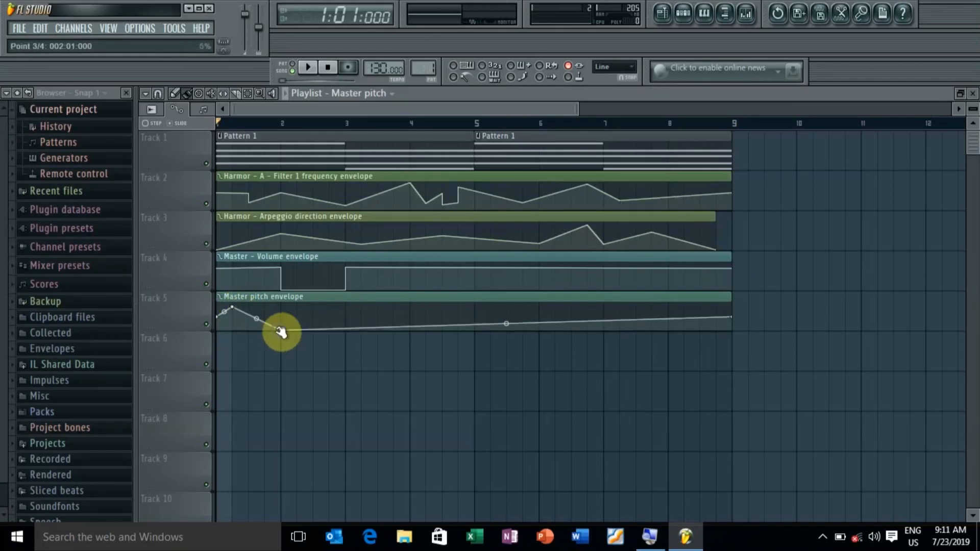
right_click(377, 327)
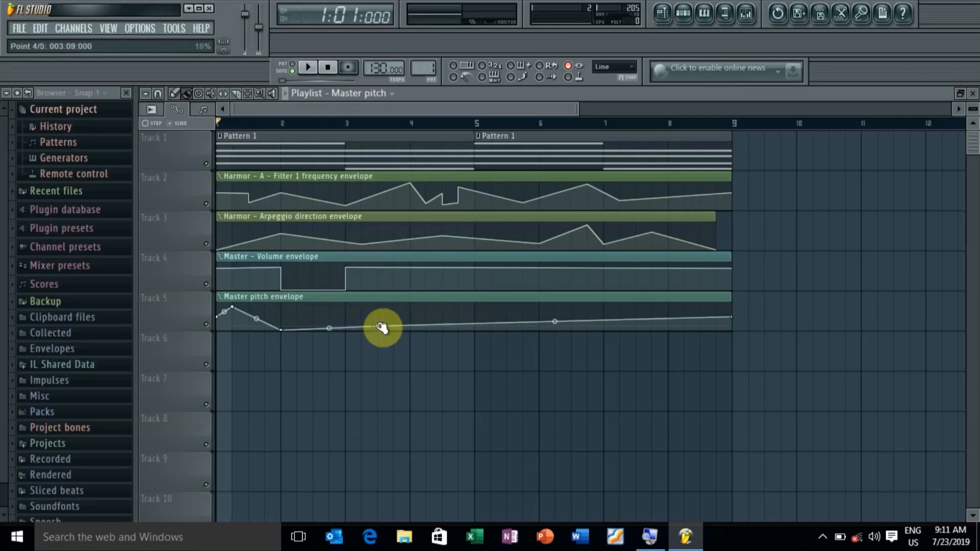
right_click(442, 306)
right_click(490, 329)
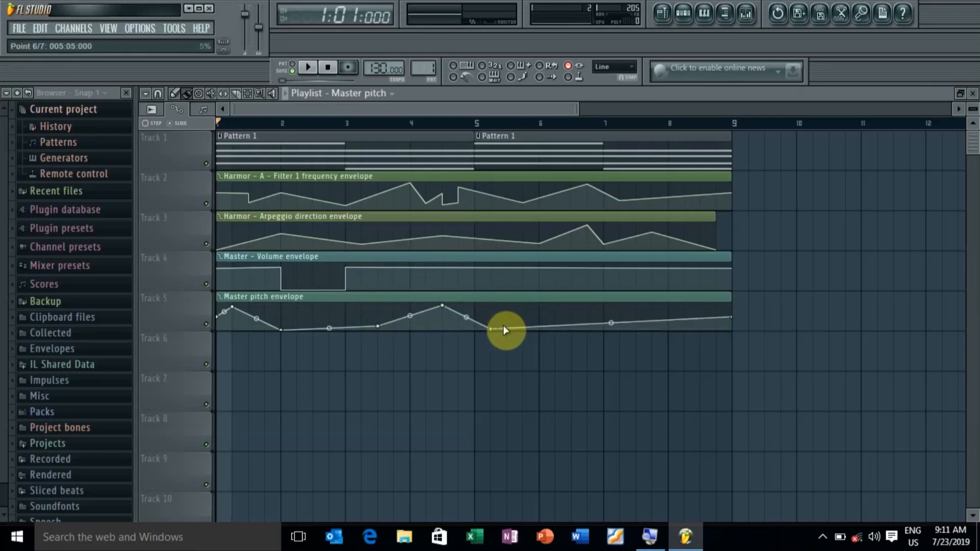
right_click(539, 310)
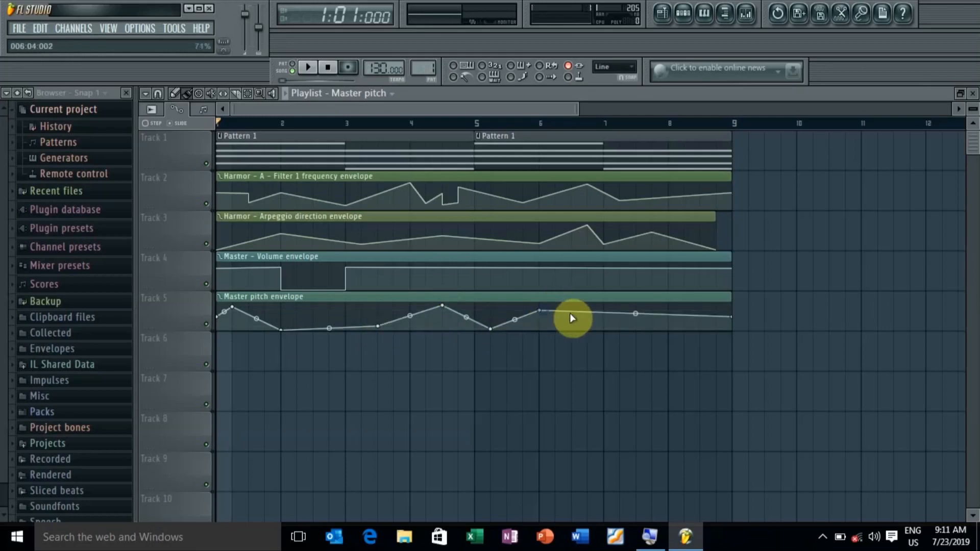
right_click(603, 322)
right_click(635, 311)
right_click(651, 309)
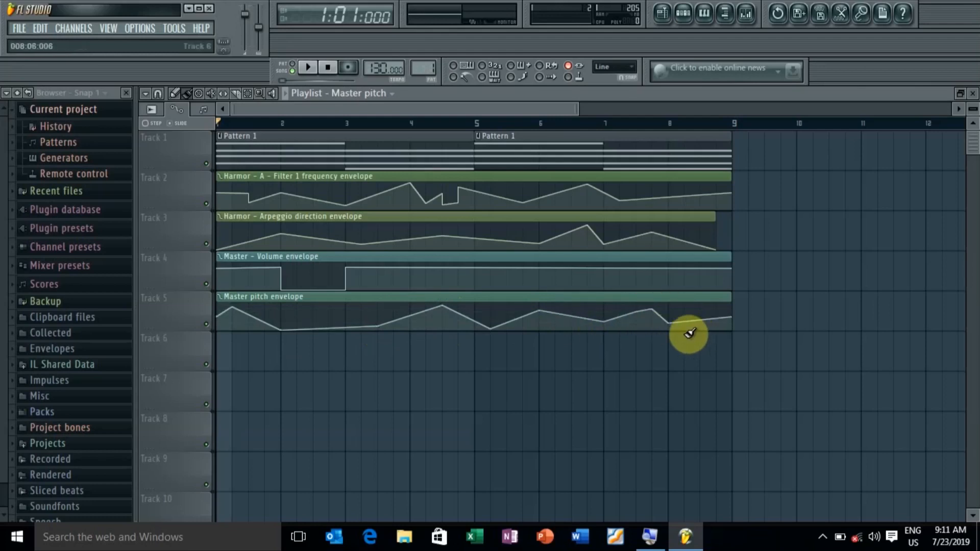
Play the song twice while watching the master pitch slider follow its automation
key(space)
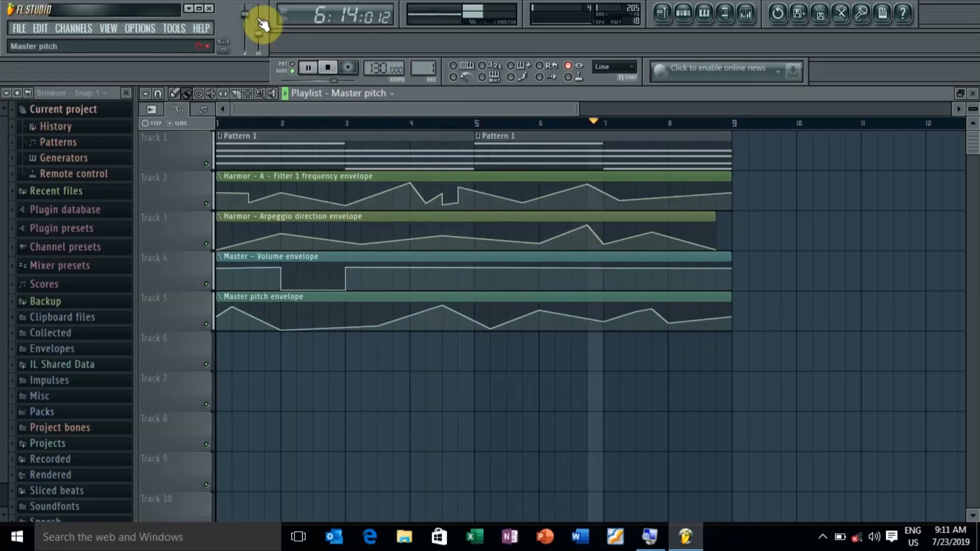
key(space)
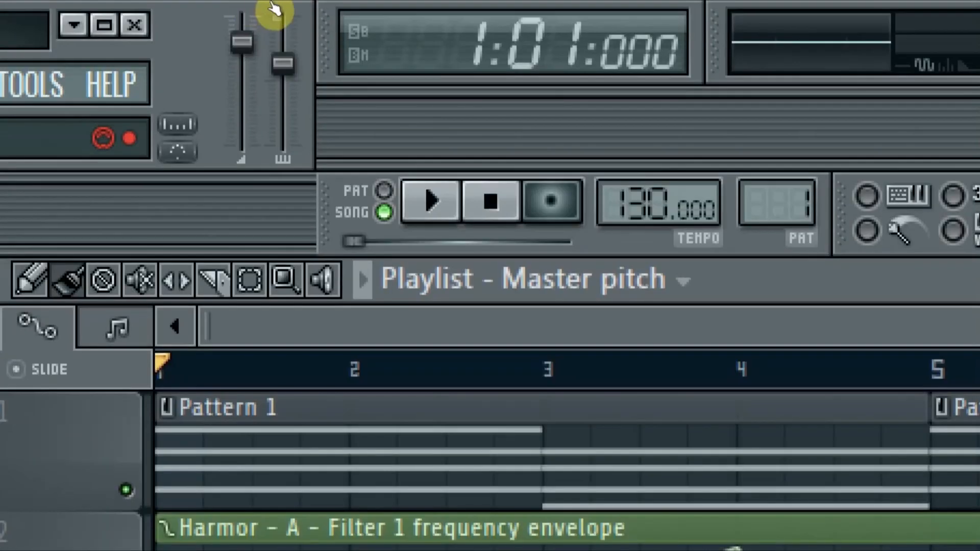
key(space)
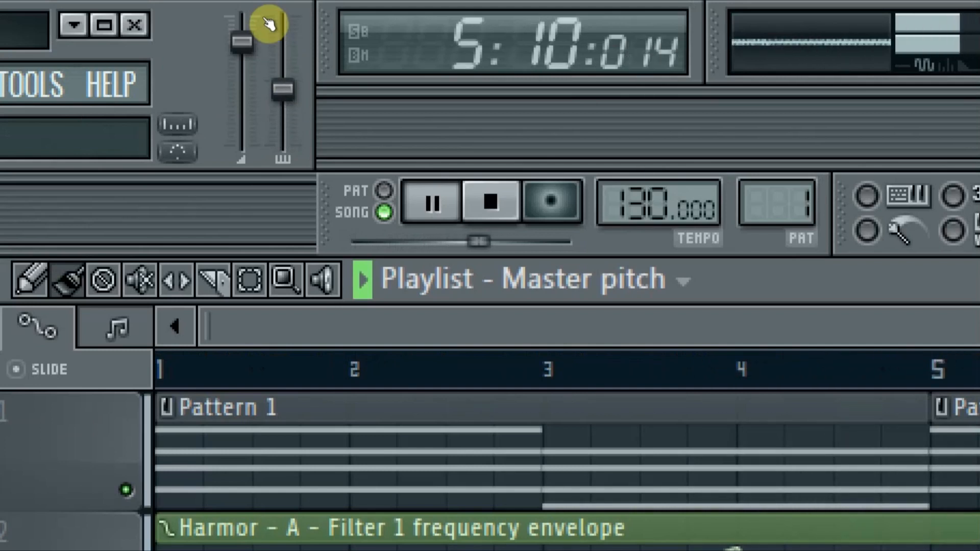
key(space)
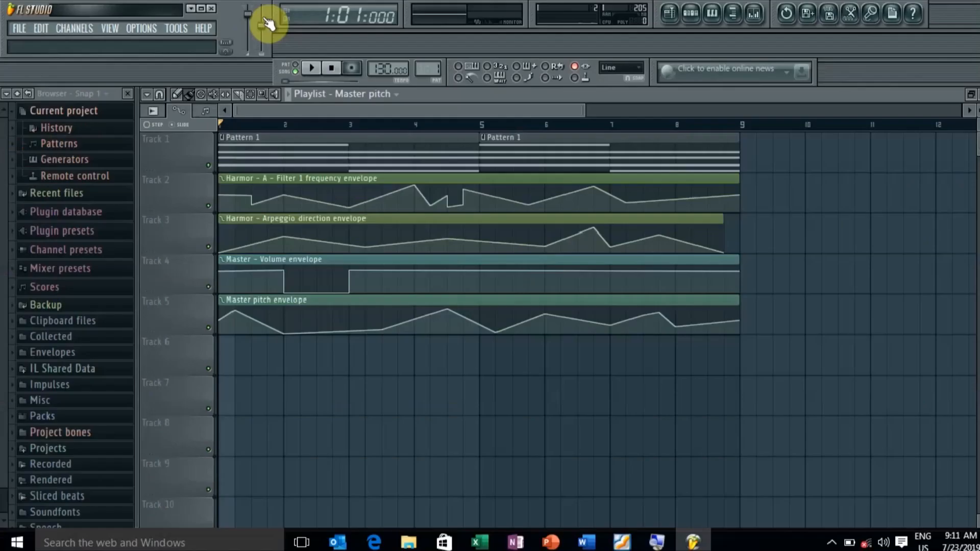